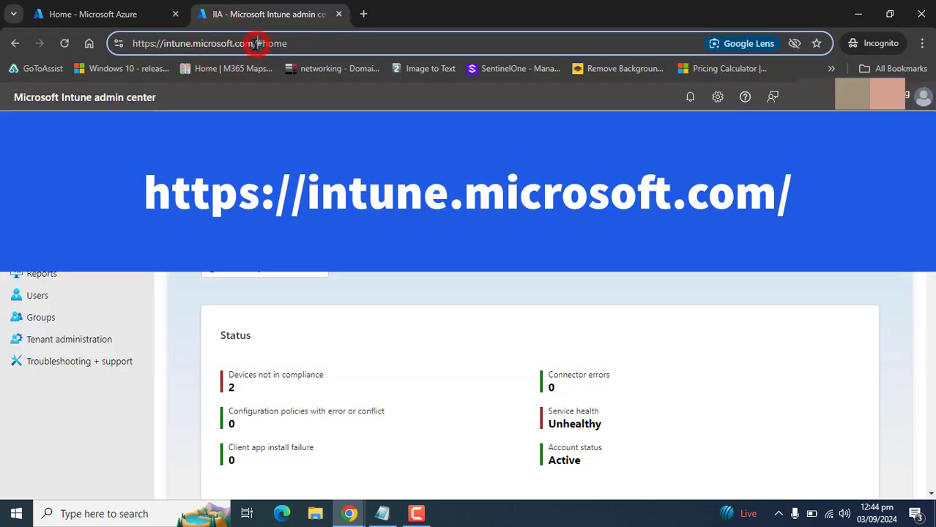
- Under Apps > Android, add a new app of type Managed Google Play app
left_click_drag(253, 43, 129, 44)
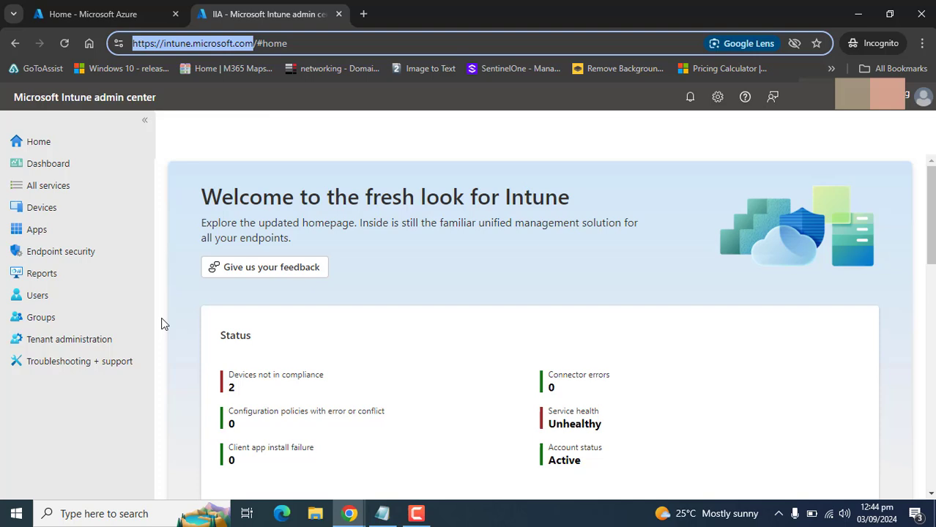
left_click(36, 229)
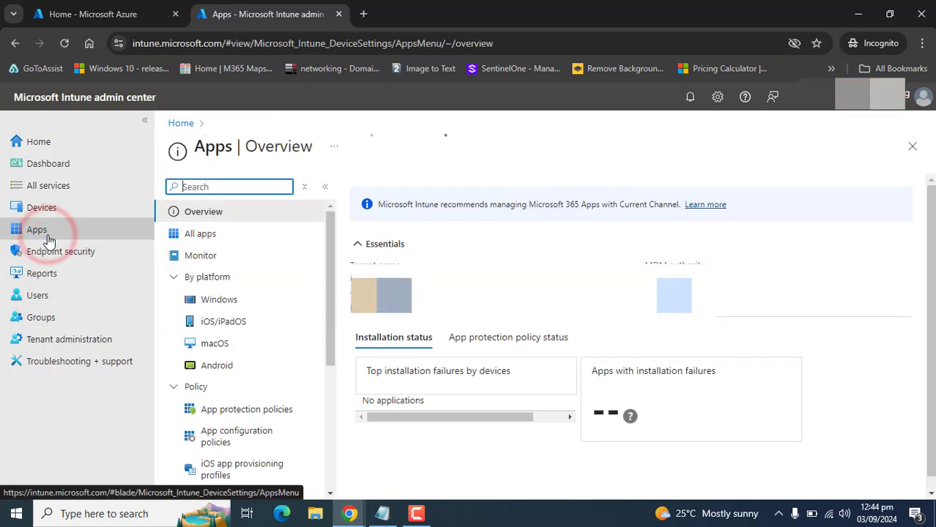
left_click(216, 368)
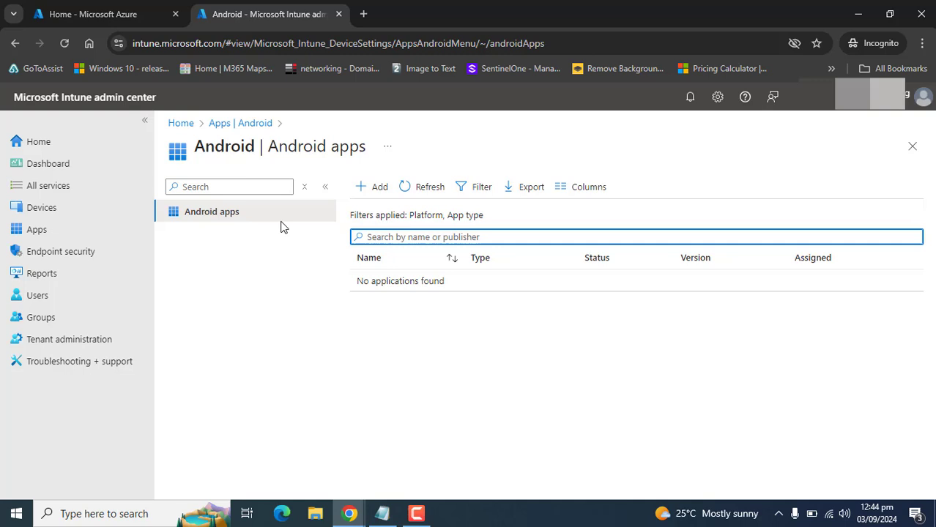
left_click(377, 189)
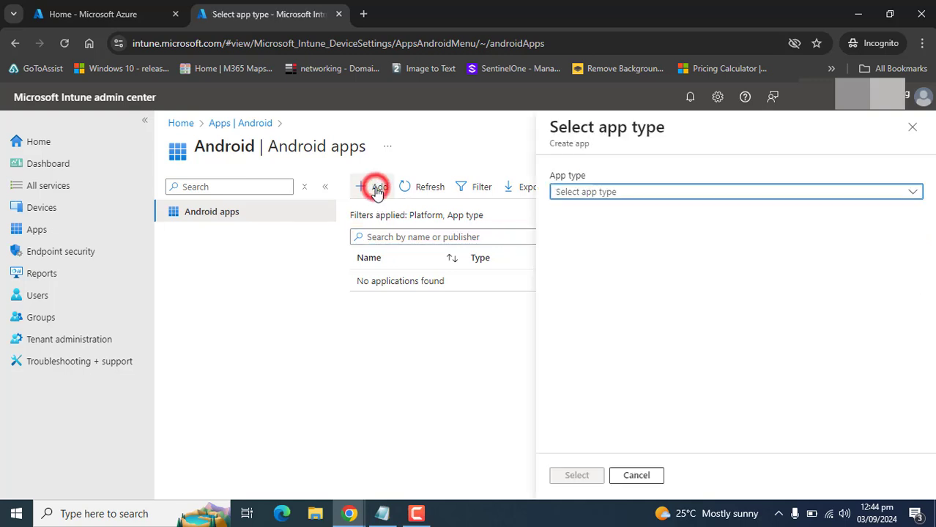
left_click(622, 196)
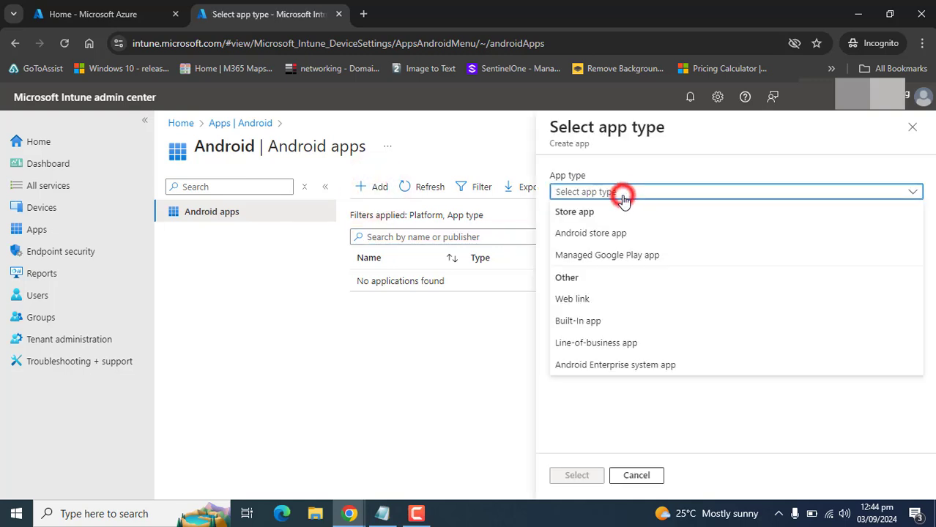
left_click(614, 256)
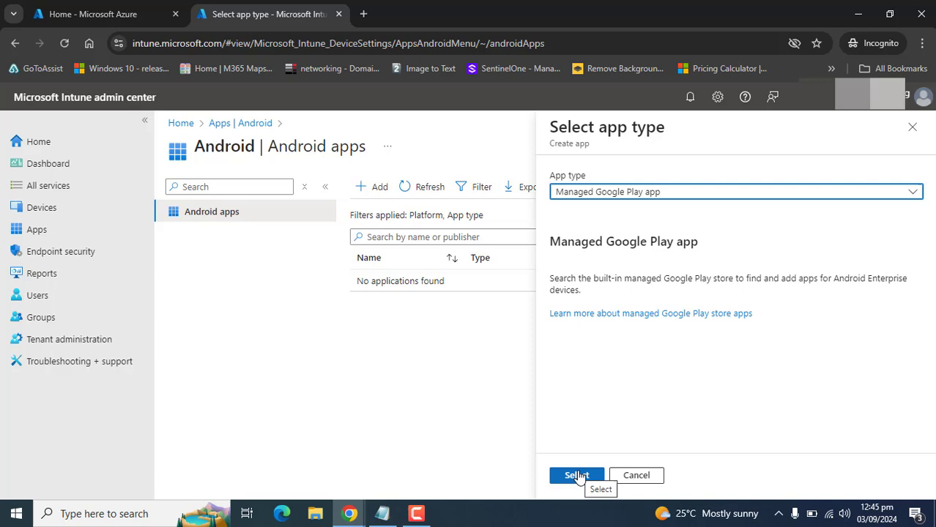
left_click(576, 475)
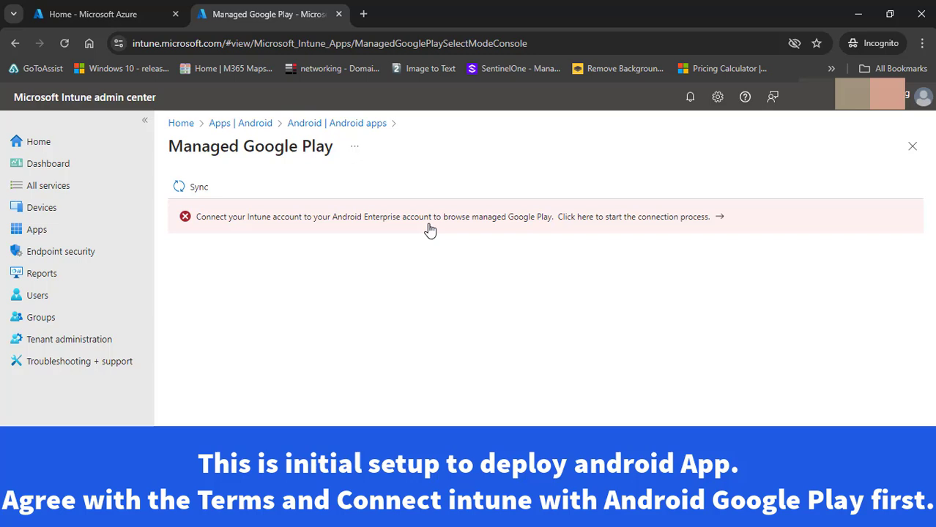
- From the Android enrollment page, agree to share data with Google and launch the Google connection
left_click(489, 226)
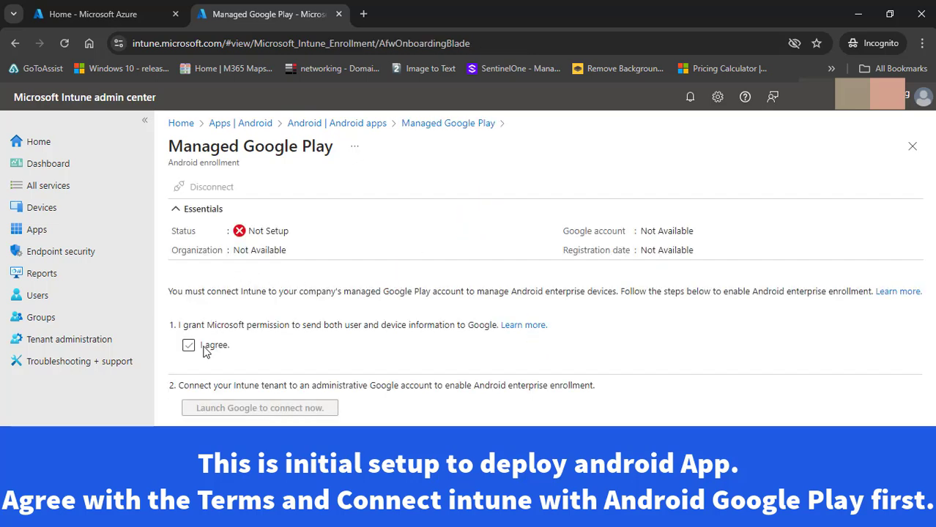
left_click(189, 345)
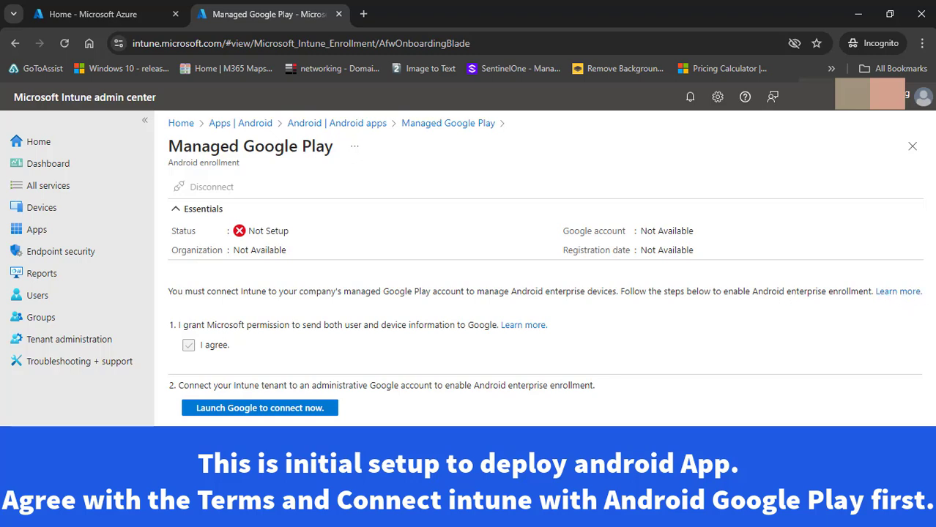
left_click(190, 346)
left_click_drag(398, 324, 401, 325)
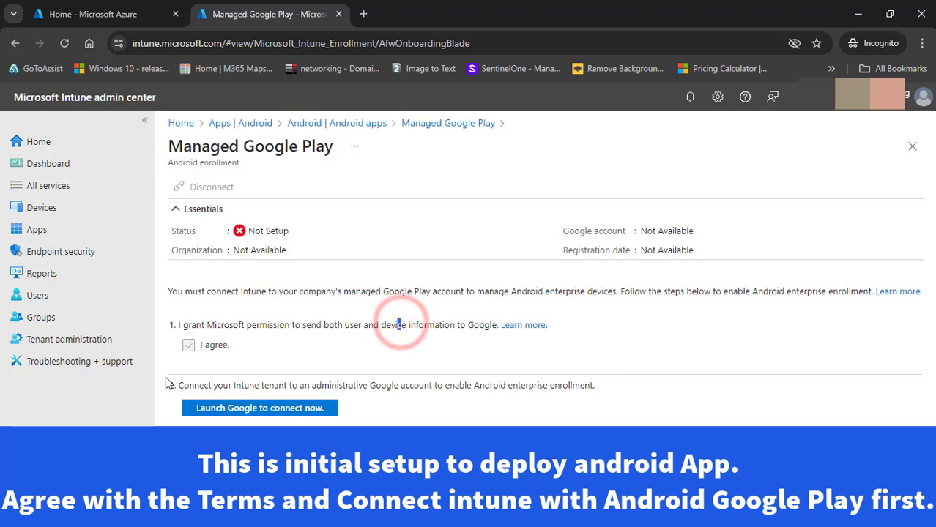
left_click_drag(177, 385, 202, 381)
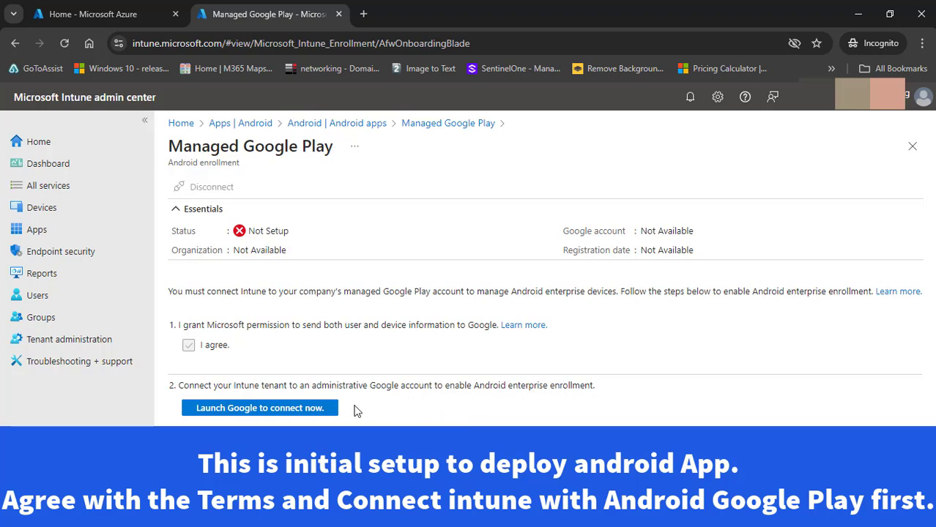
left_click(308, 410)
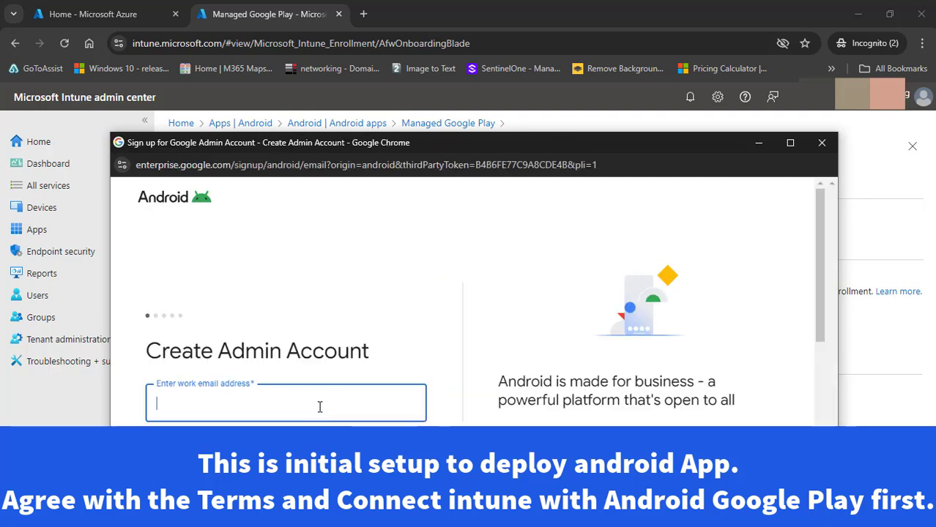
- Maximize the signup window and submit the admin's Gmail address for the new account
key("super+Up")
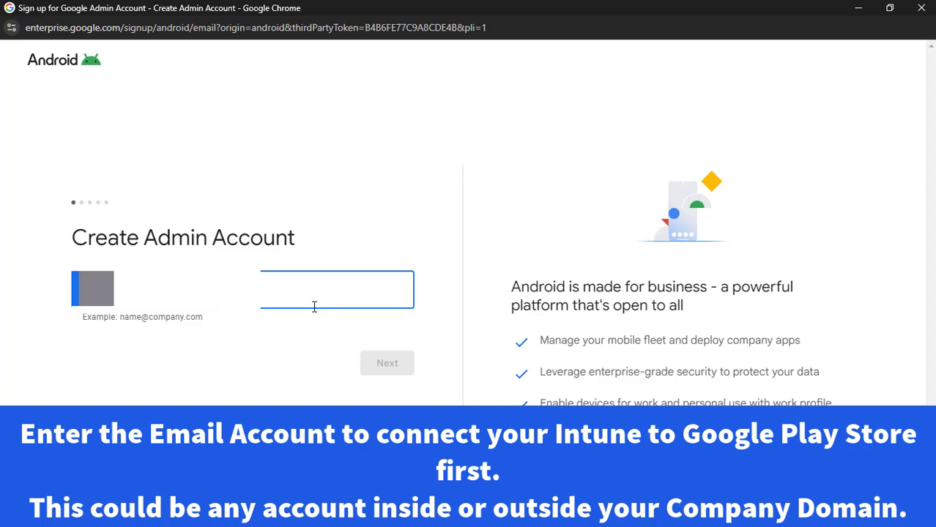
type("@gmail.com")
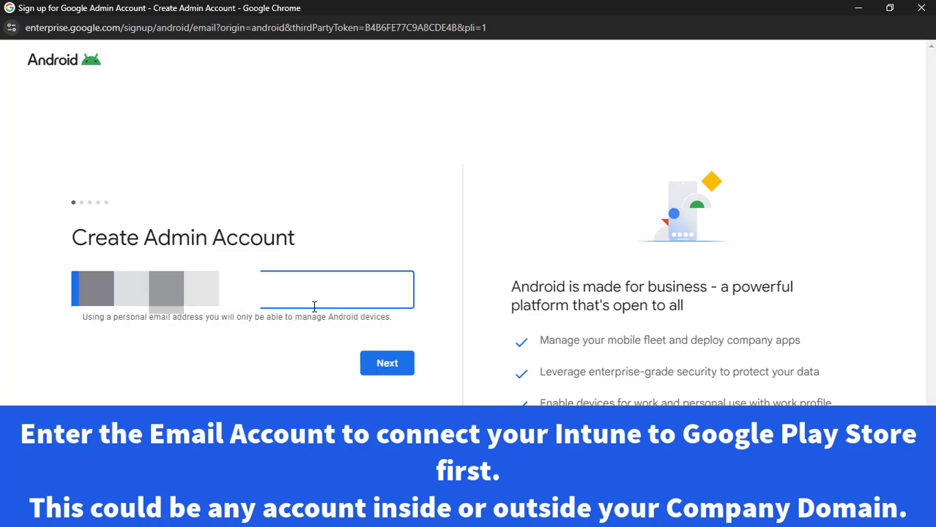
left_click(390, 370)
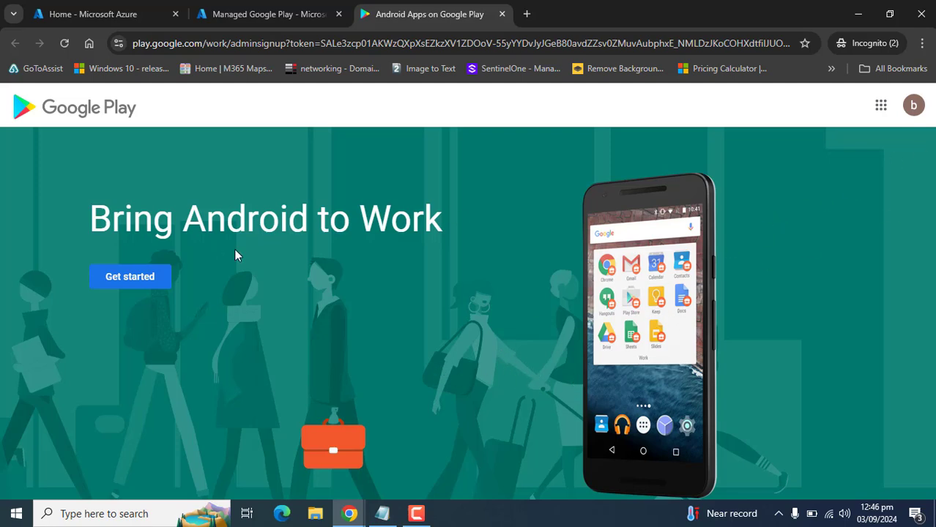
- Start the Android Enterprise signup and paste in the business name
left_click(143, 284)
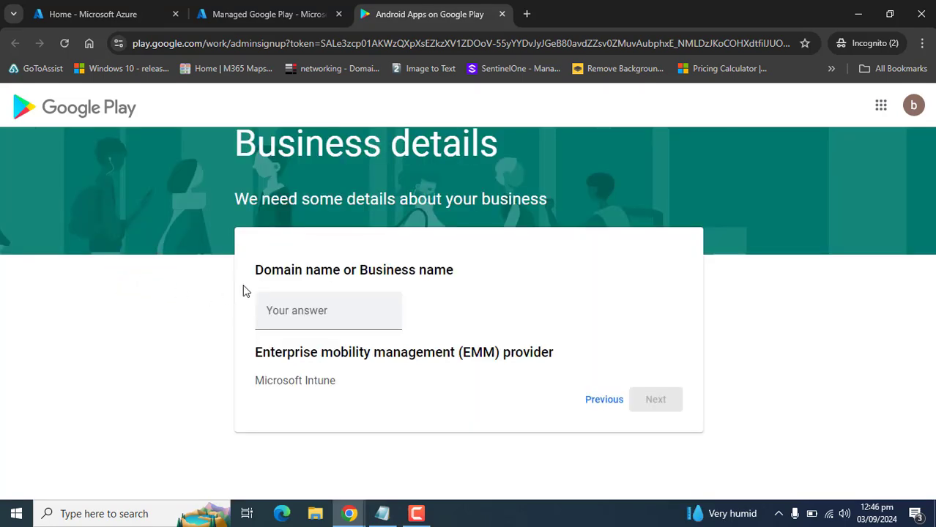
left_click_drag(257, 269, 381, 271)
left_click(514, 313)
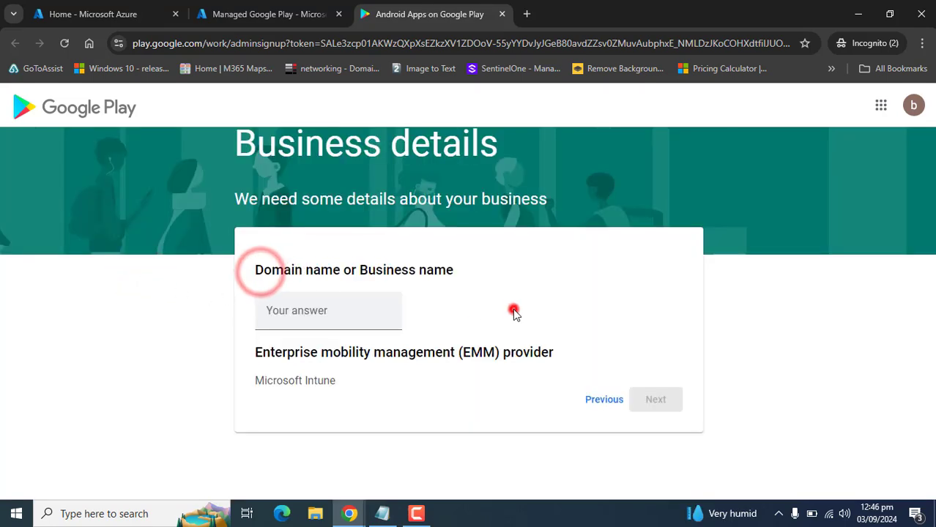
left_click(359, 312)
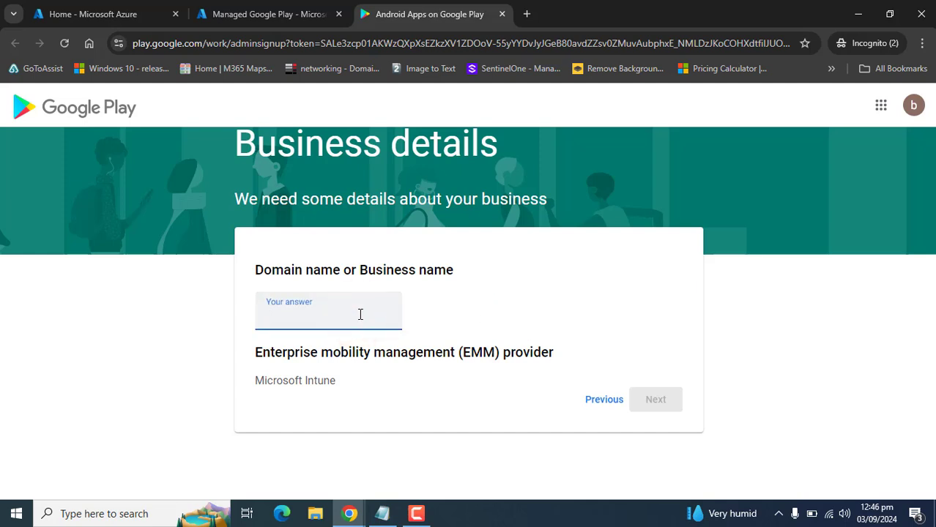
key("ctrl+v")
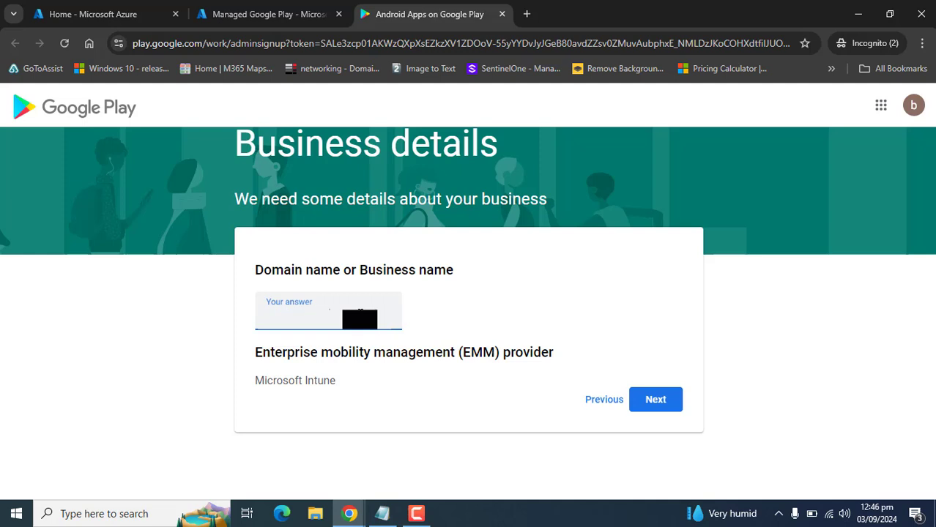
left_click(657, 398)
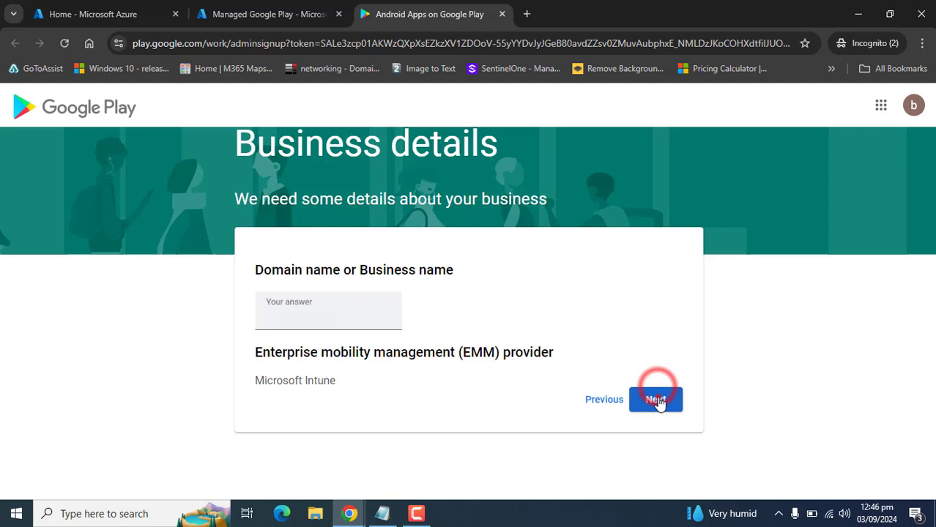
- Accept the Managed Google Play agreement and complete the registration
left_click_drag(924, 219, 907, 459)
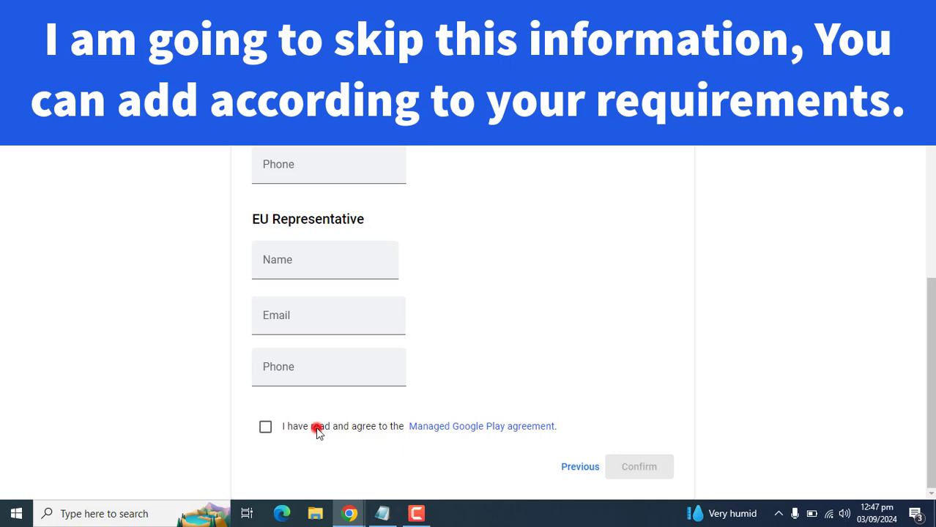
left_click(317, 430)
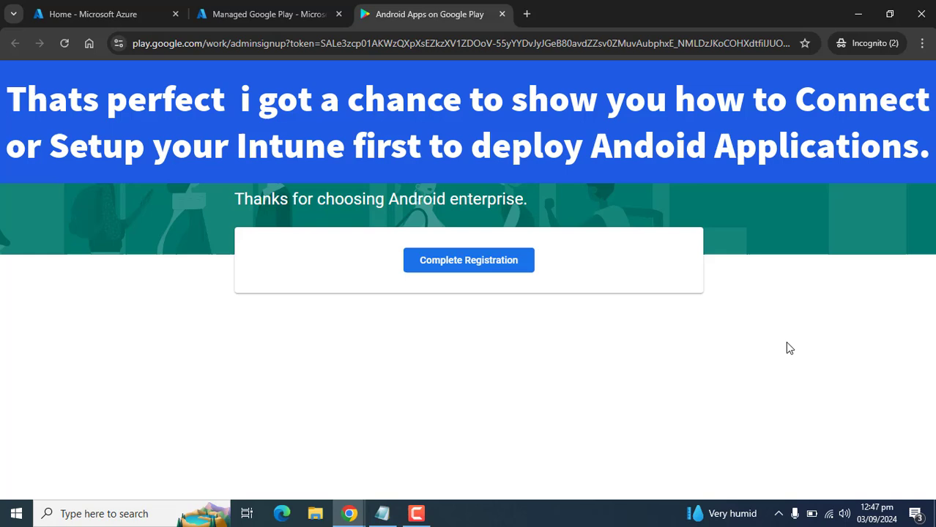
left_click(470, 262)
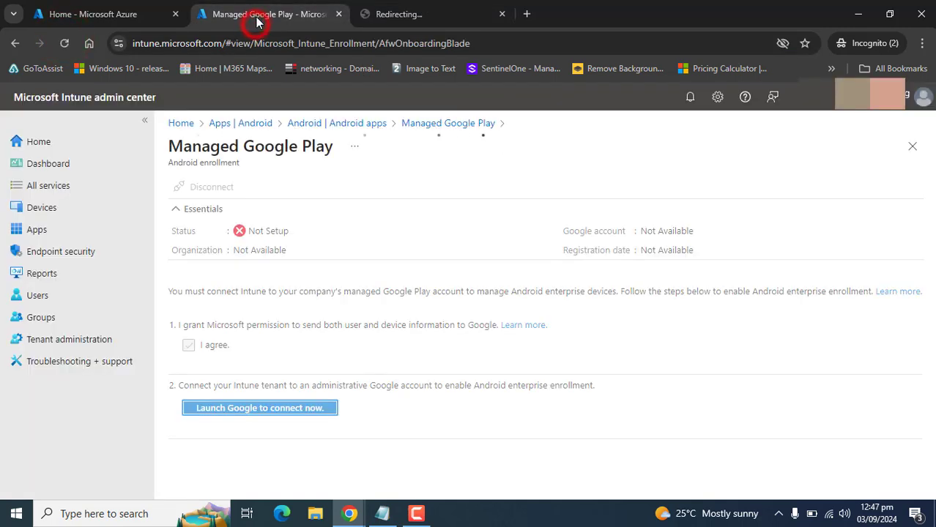
- Reload the enrollment page to confirm Managed Google Play shows Setup, then return Home
left_click(64, 43)
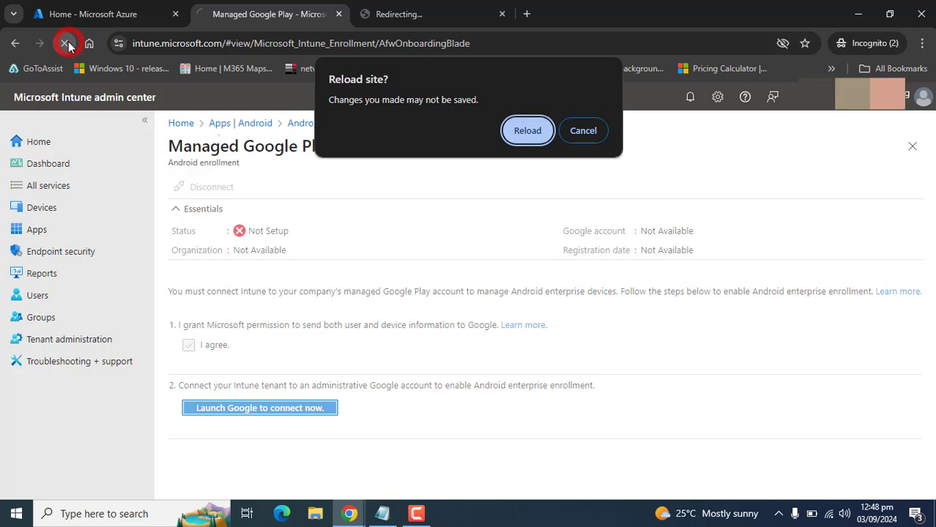
left_click(527, 130)
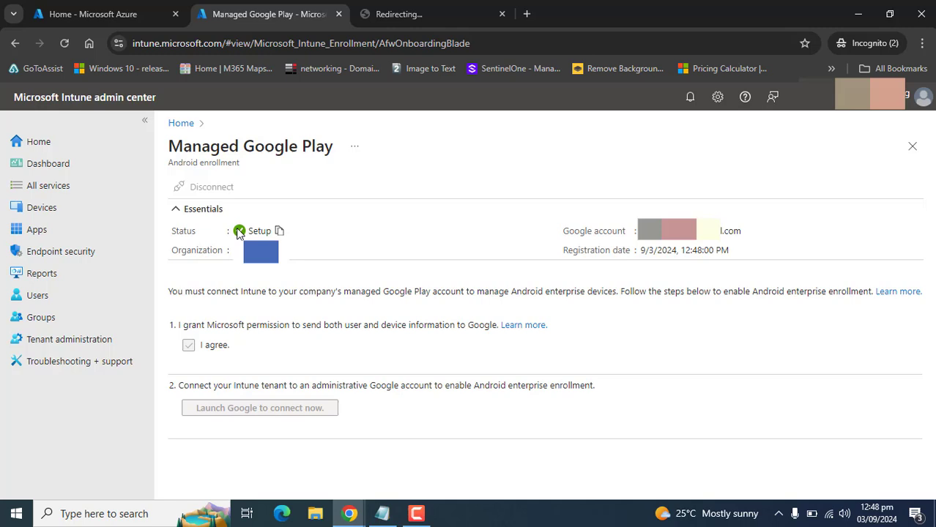
left_click_drag(170, 232, 273, 232)
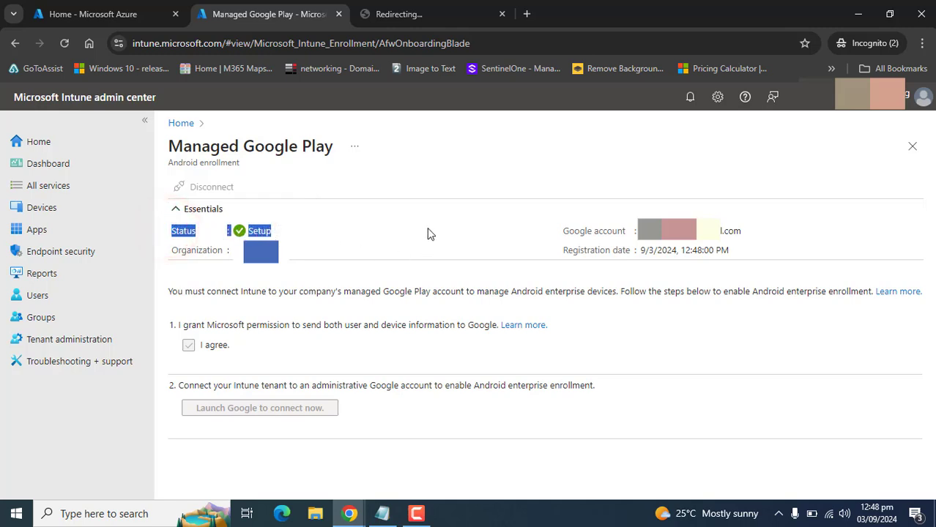
left_click(429, 233)
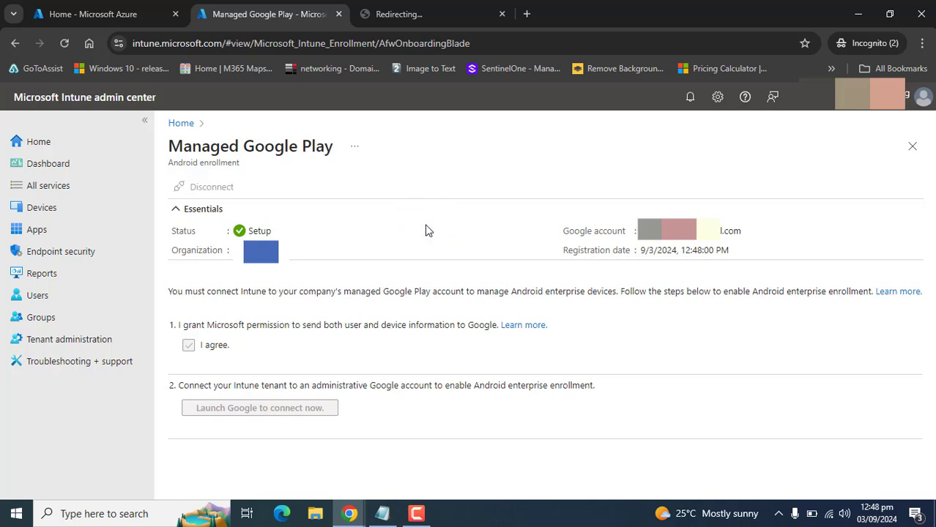
left_click(173, 125)
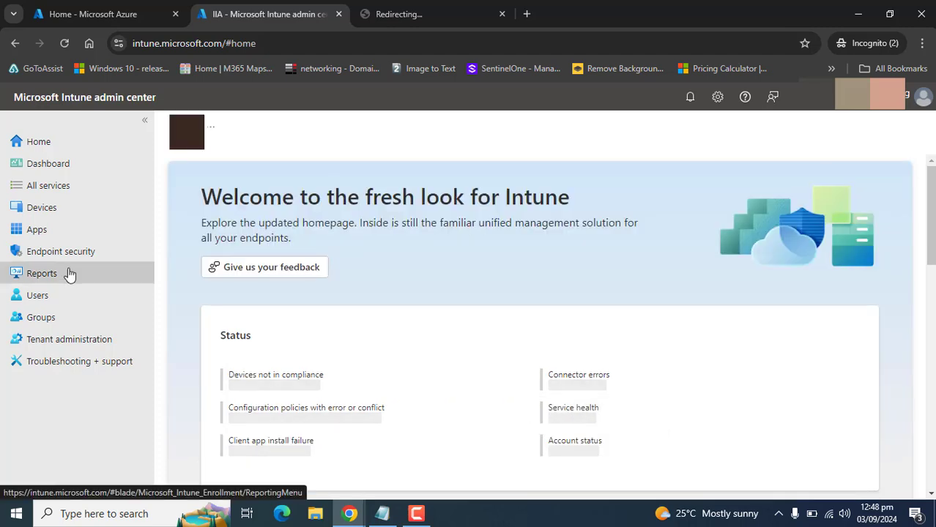
- From All apps > Android, add a Managed Google Play app to open the store
left_click(59, 232)
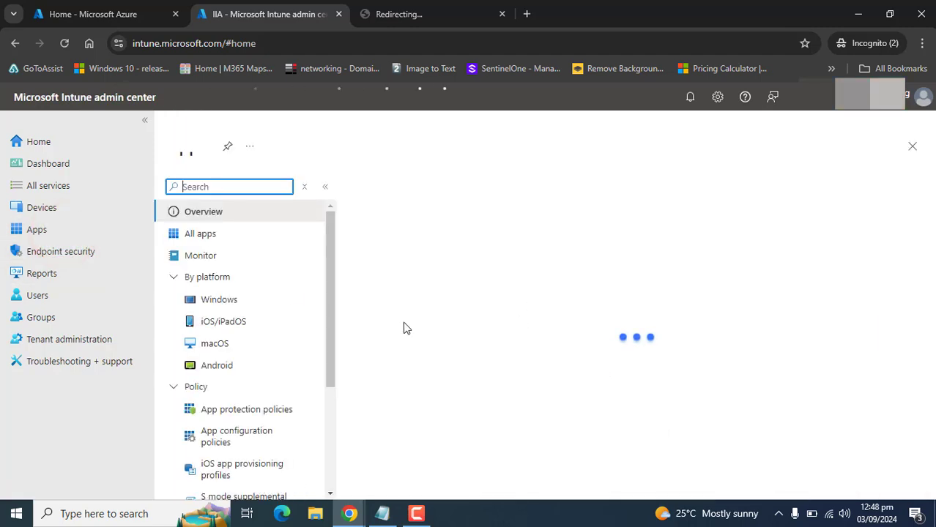
left_click(200, 233)
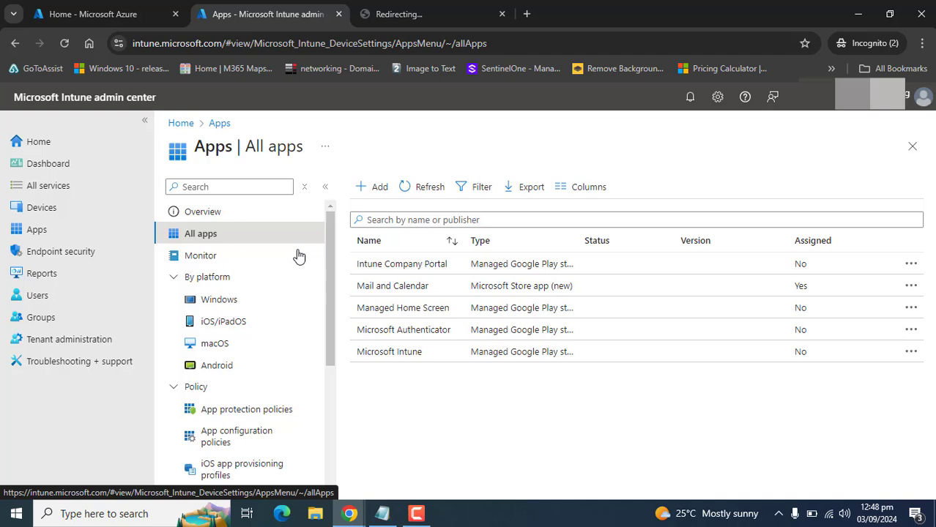
left_click(223, 365)
left_click(375, 189)
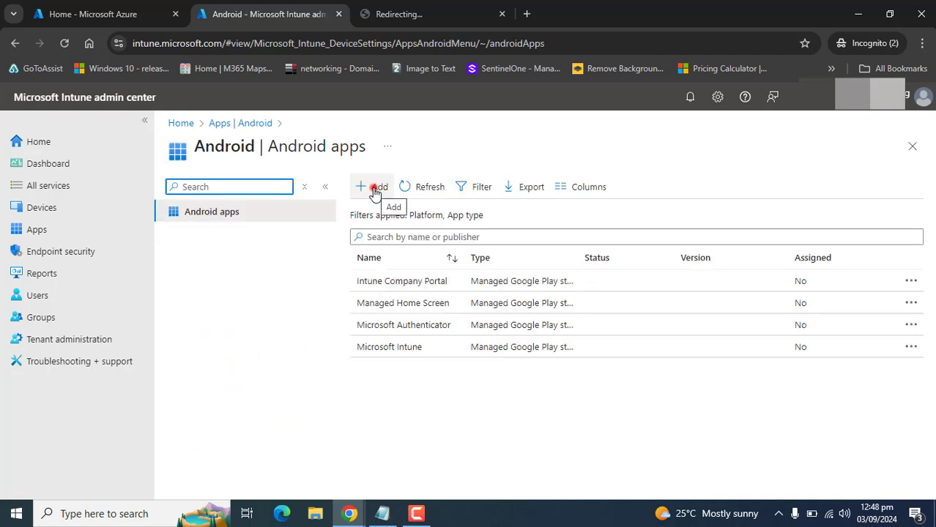
left_click(668, 192)
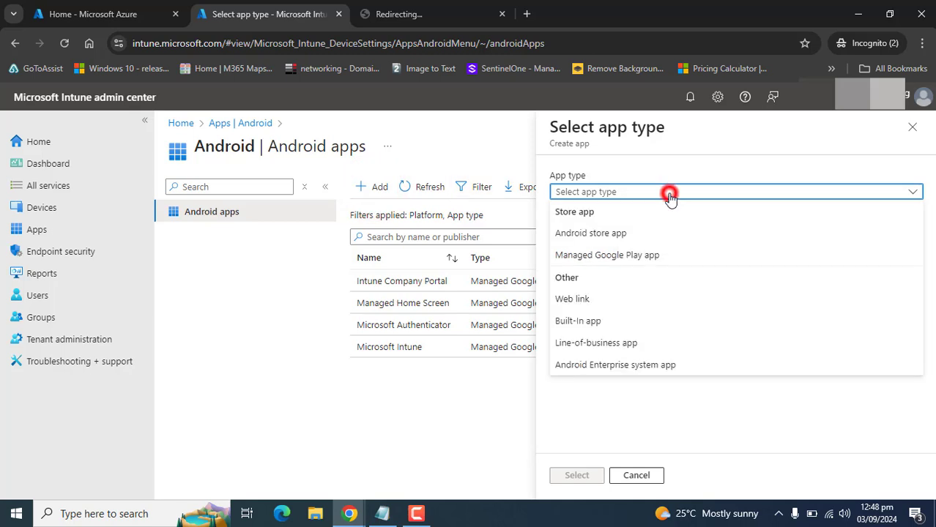
left_click(598, 255)
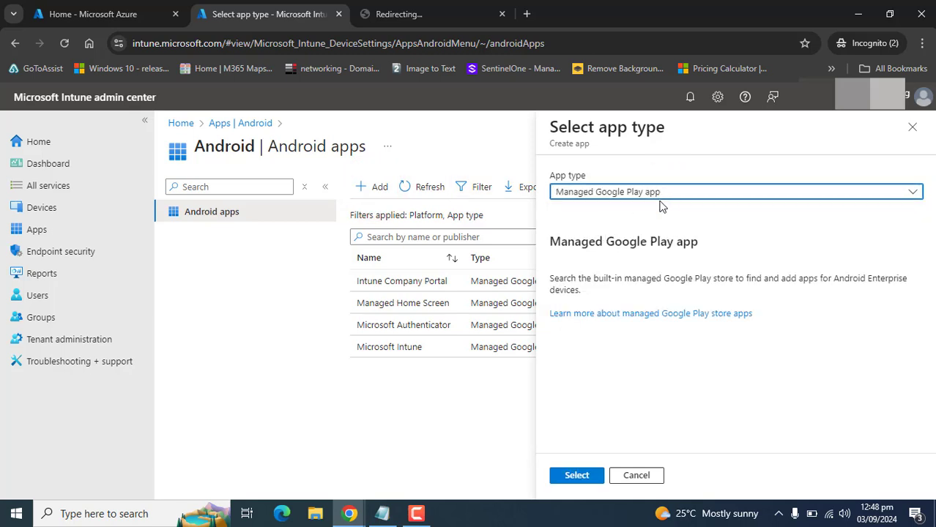
left_click(582, 478)
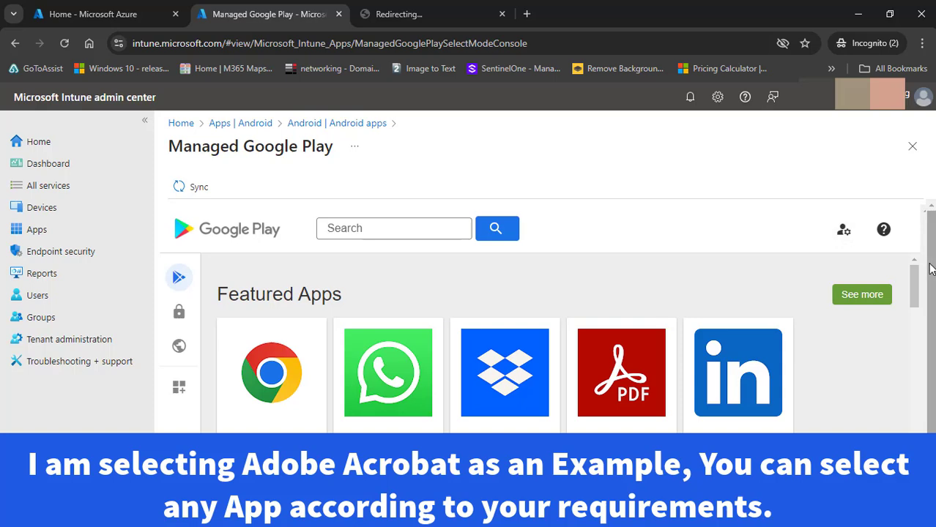
- Open the Adobe Acrobat Reader: Edit PDF listing in managed Google Play and select it
mouse_move(930, 268)
left_mouse_down()
mouse_move(919, 262)
mouse_move(905, 341)
mouse_move(894, 274)
mouse_move(929, 252)
mouse_move(927, 269)
left_mouse_up()
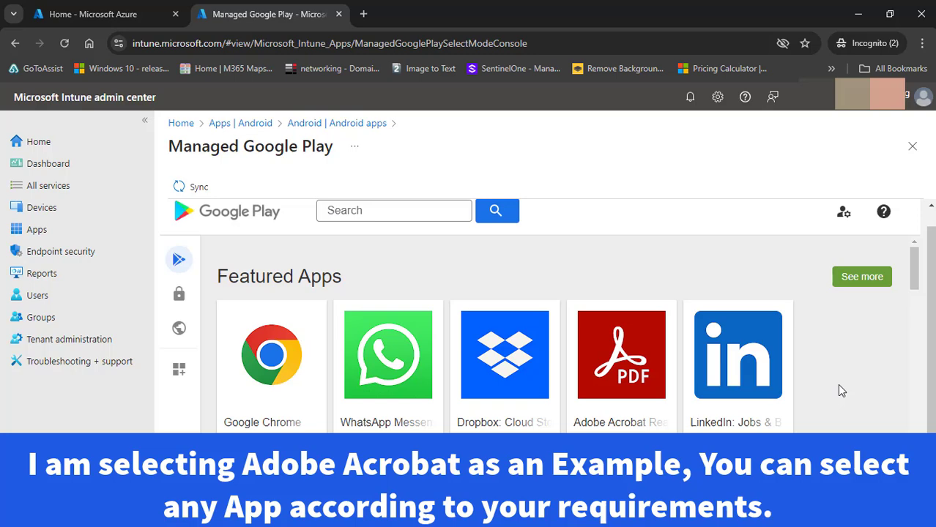
left_click(619, 370)
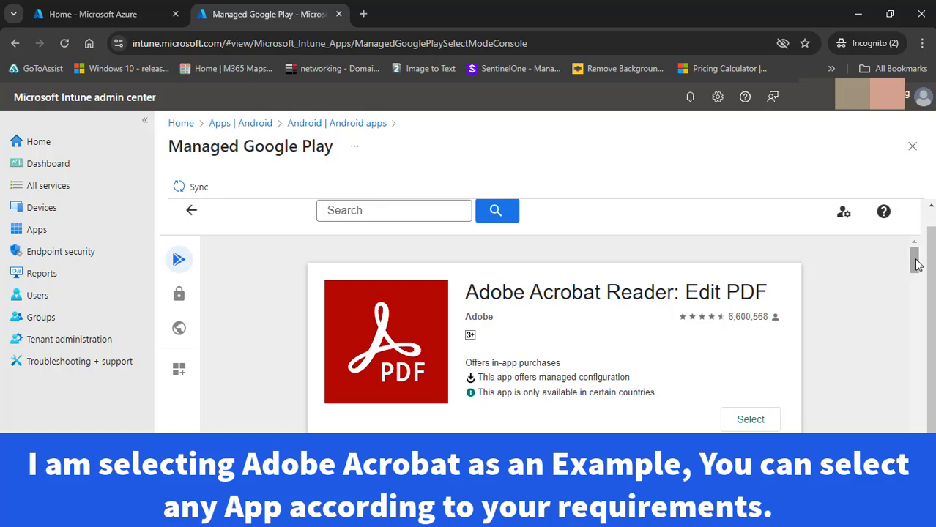
scroll(913, 259, "down", 10)
scroll(913, 242, "up", 15)
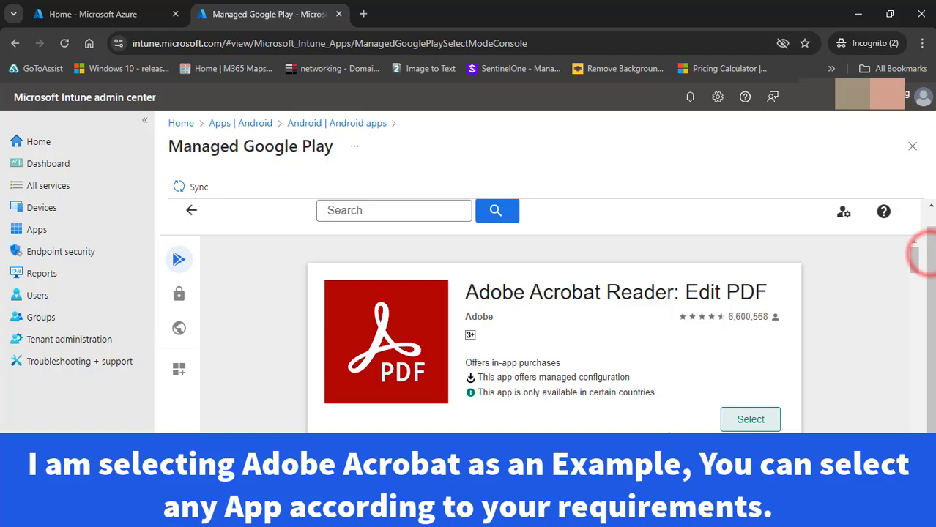
left_click(751, 420)
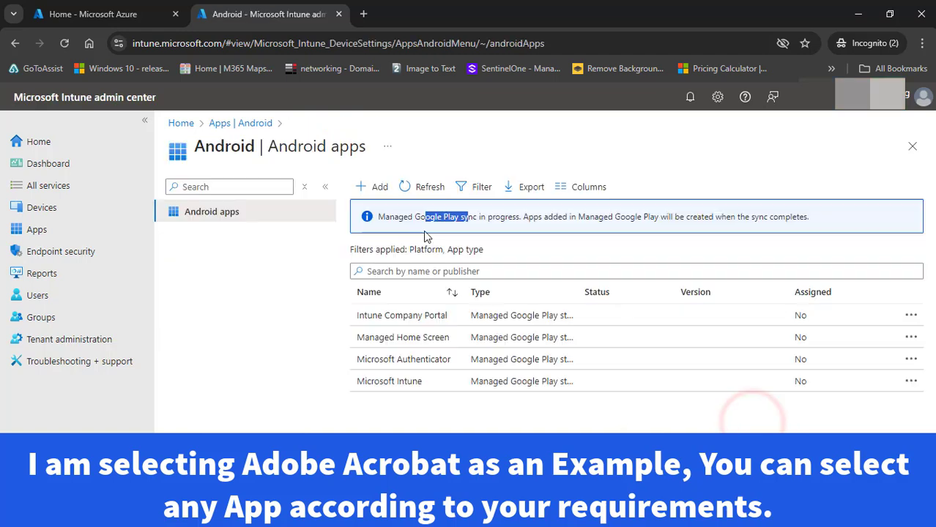
- Refresh the Android apps list, verify Acrobat Reader shows Assigned No, and open it
left_click(382, 221)
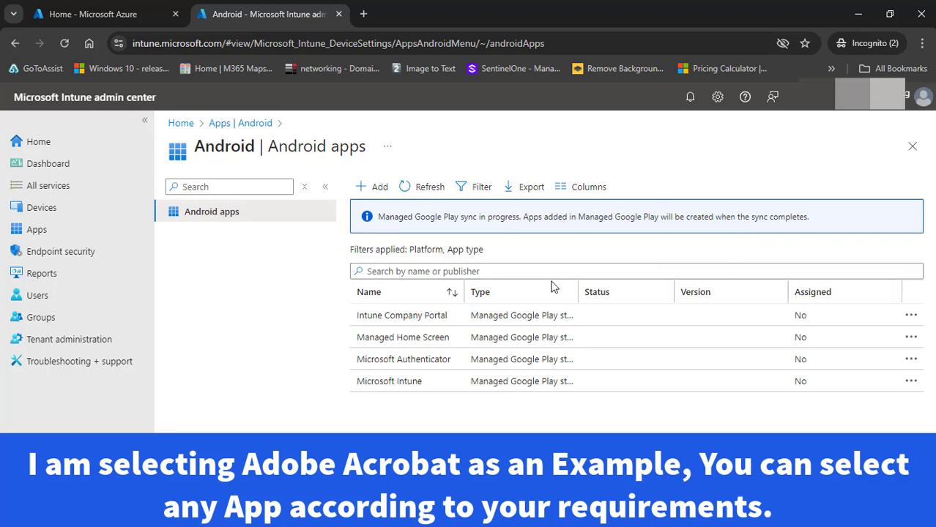
left_click(421, 188)
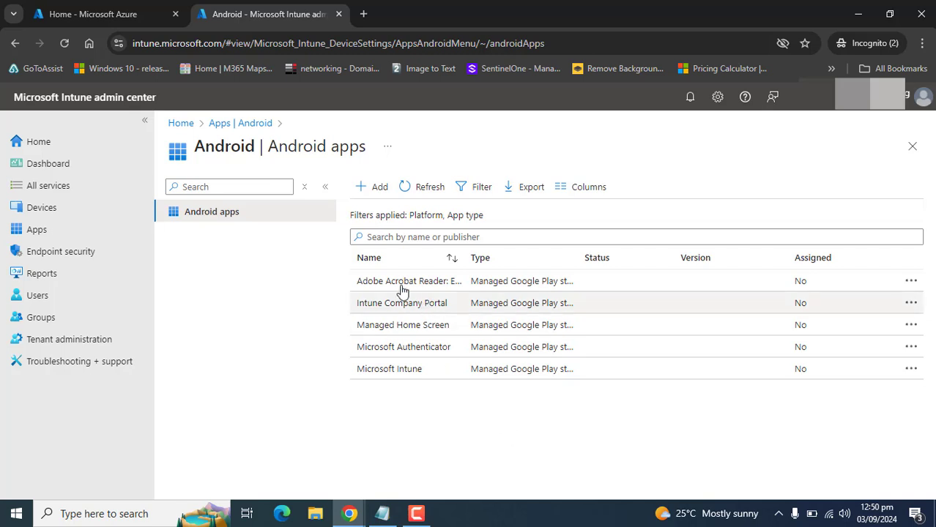
left_click(353, 281)
left_click_drag(380, 286, 670, 293)
left_click_drag(792, 292, 890, 289)
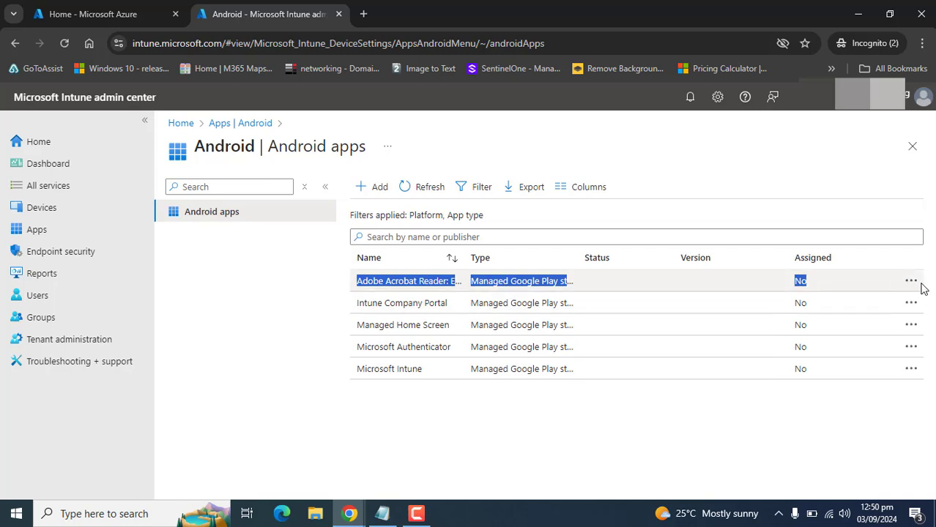
left_click(910, 285)
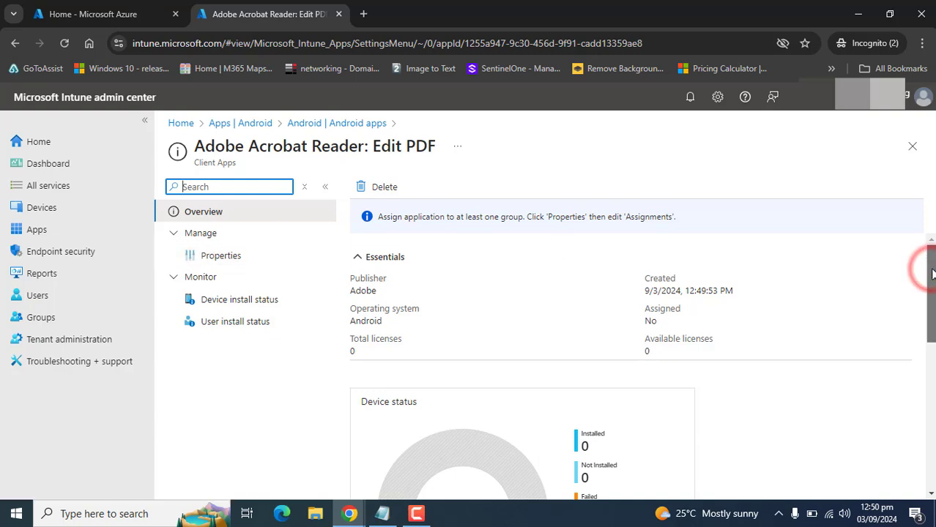
- Scroll the Acrobat overview to check Essentials and the zero-install device and user charts
left_click_drag(932, 273, 932, 274)
scroll(932, 278, "down", 5)
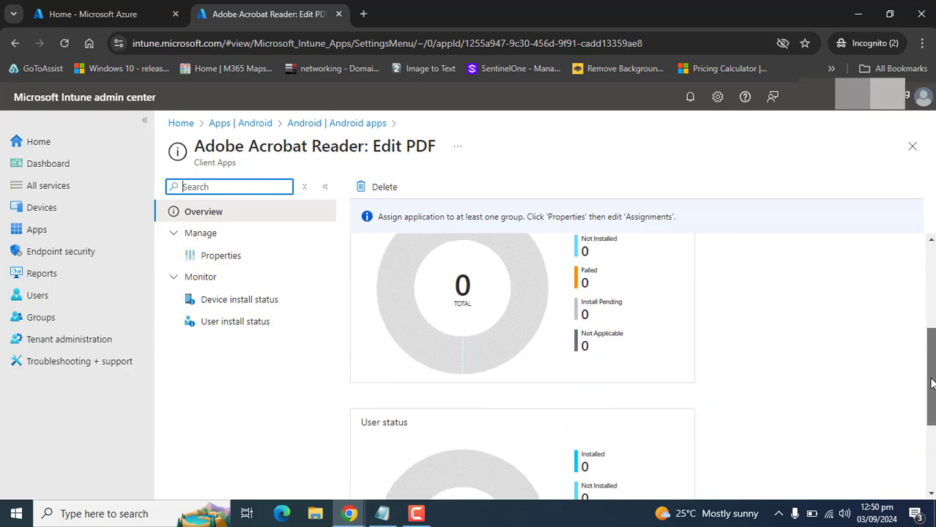
scroll(933, 297, "up", 1)
left_click_drag(932, 297, 920, 194)
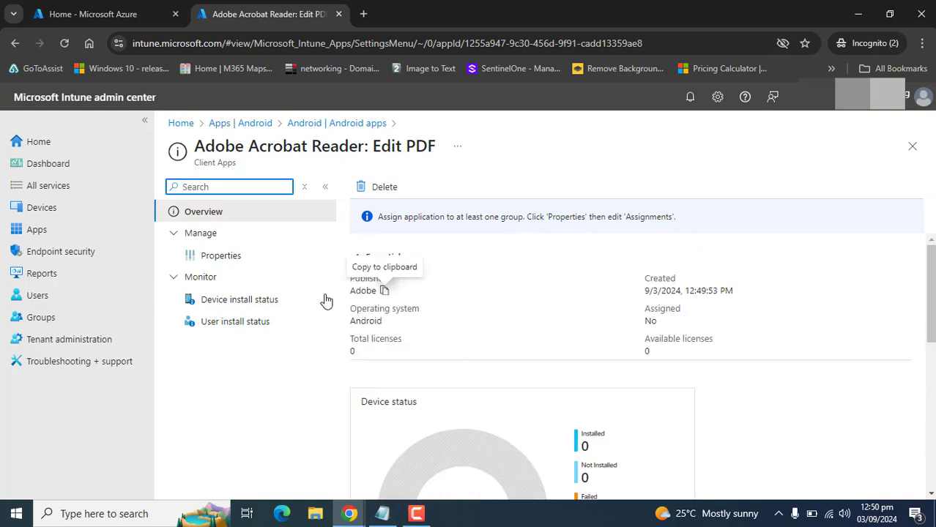
- Edit the Assignments section from the Acrobat Reader app's Properties
left_click(221, 262)
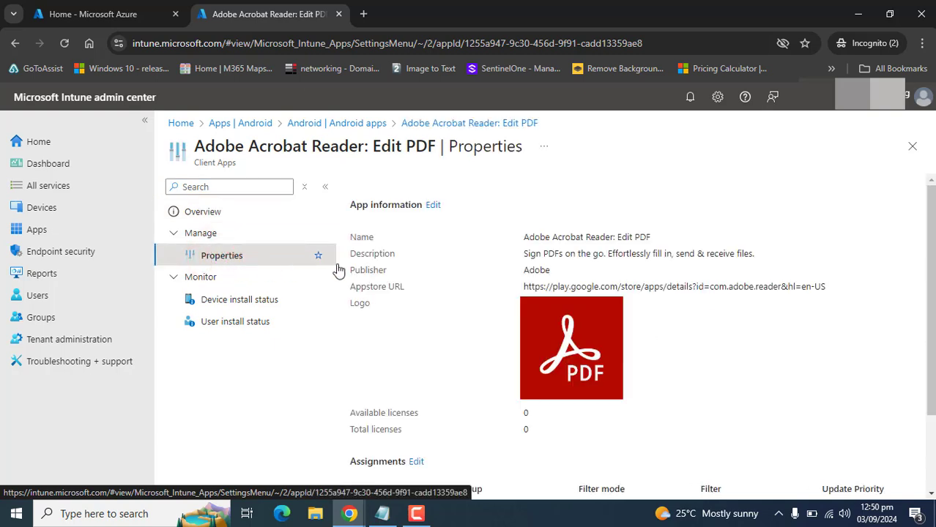
scroll(930, 249, "down", 3)
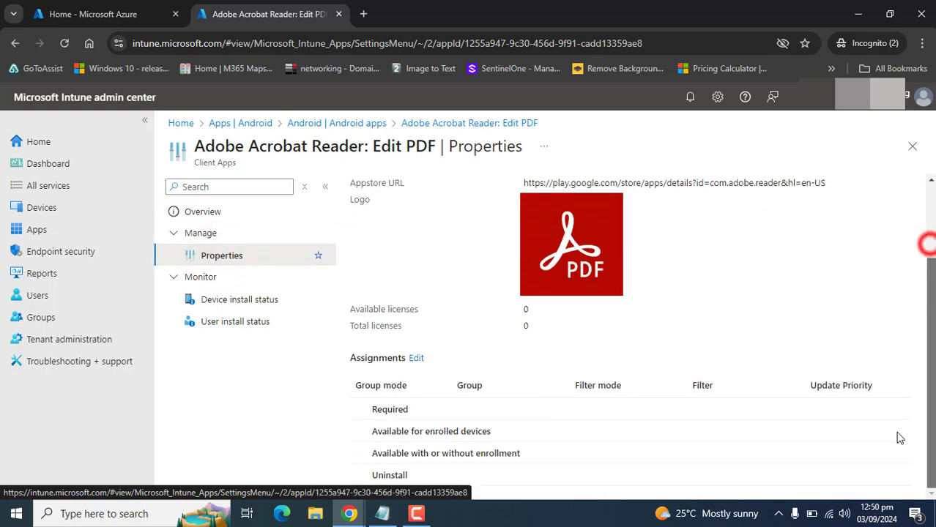
left_click(416, 358)
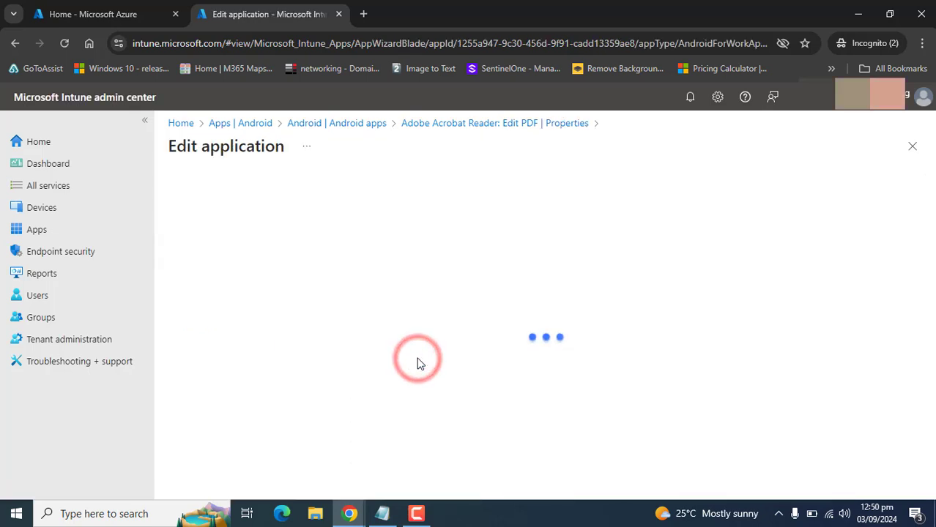
scroll(930, 247, "down", 3)
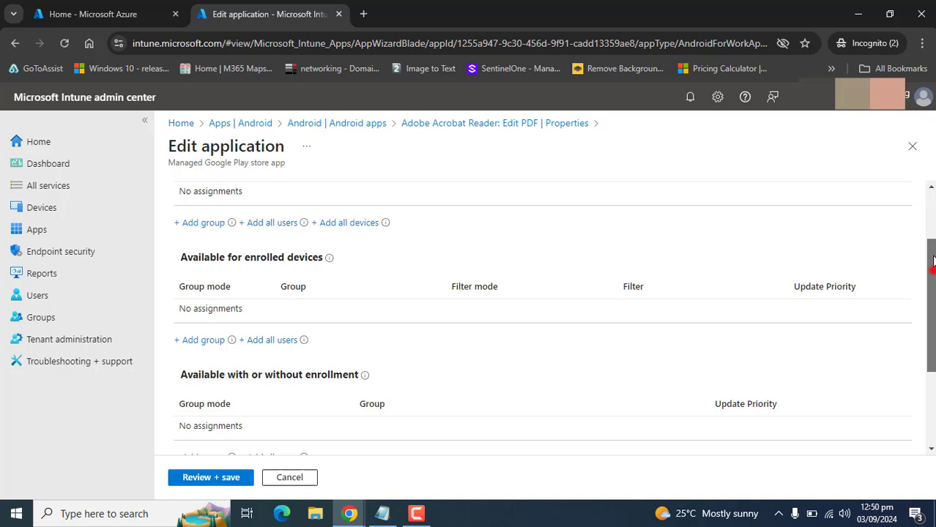
scroll(929, 252, "up", 2)
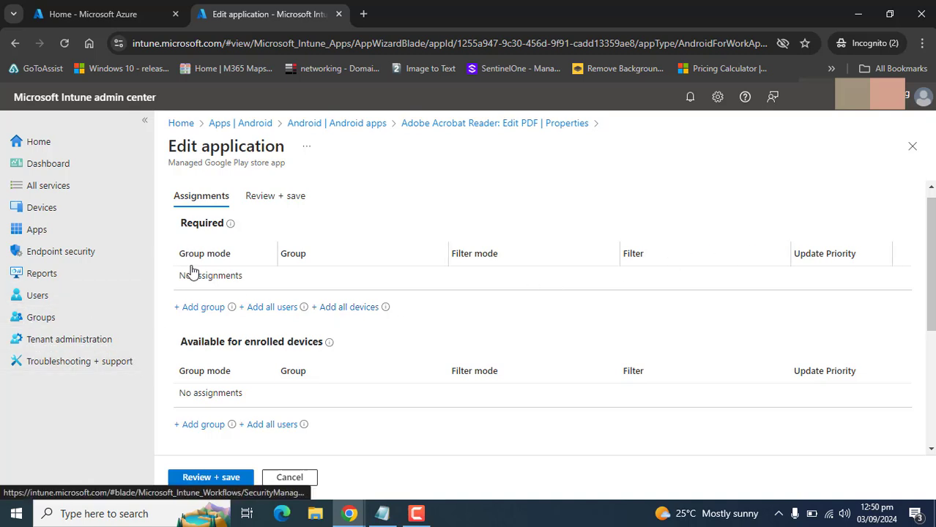
- Add All users and All devices to the Required assignment for Adobe Acrobat Reader
left_click(277, 308)
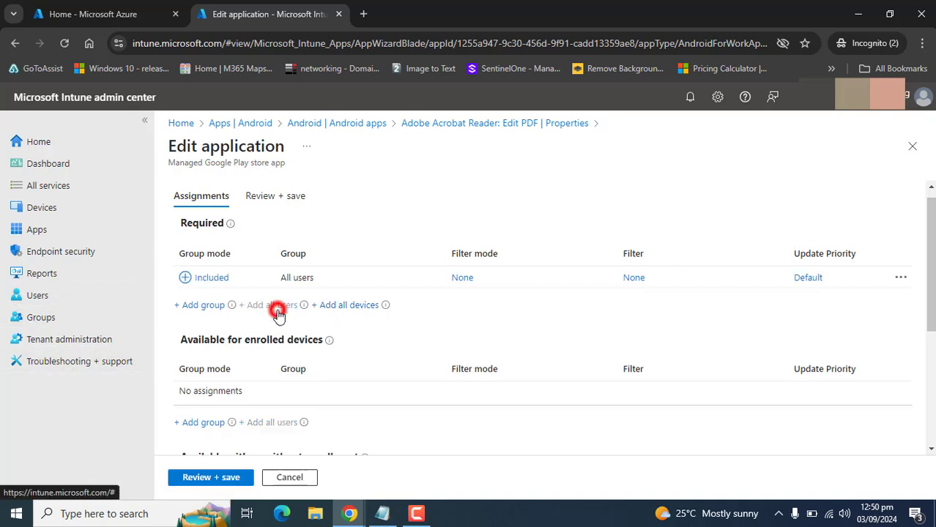
left_click(336, 308)
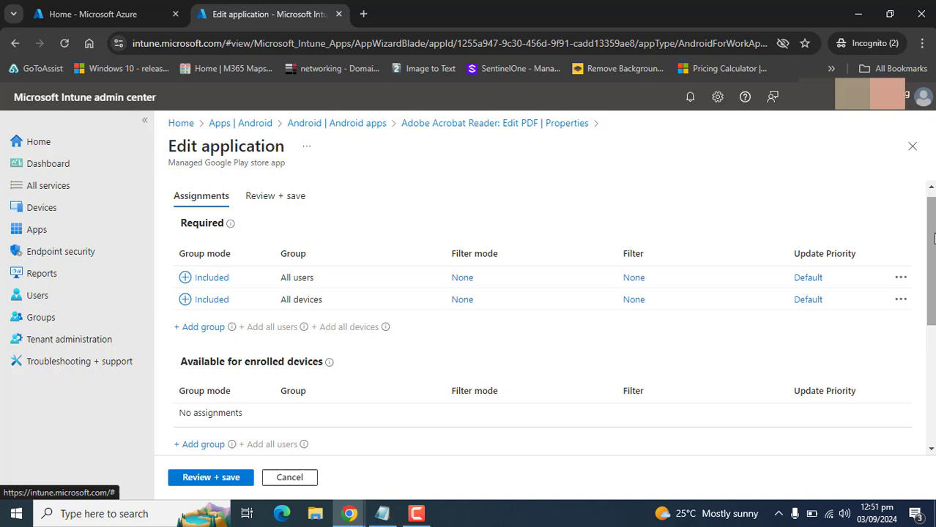
left_click_drag(933, 238, 934, 226)
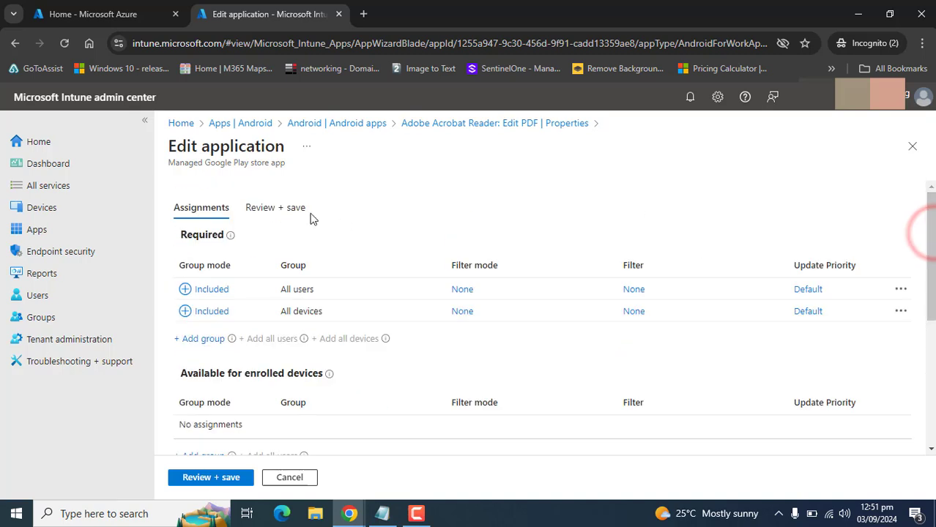
- Review the Required and Available for enrolled devices sections of the assignments
double_click(179, 235)
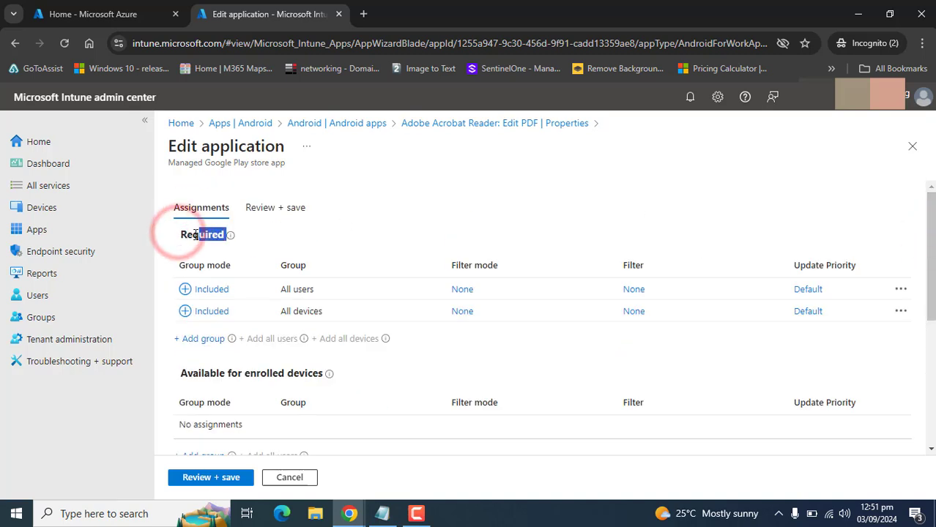
left_click(198, 234)
mouse_move(235, 237)
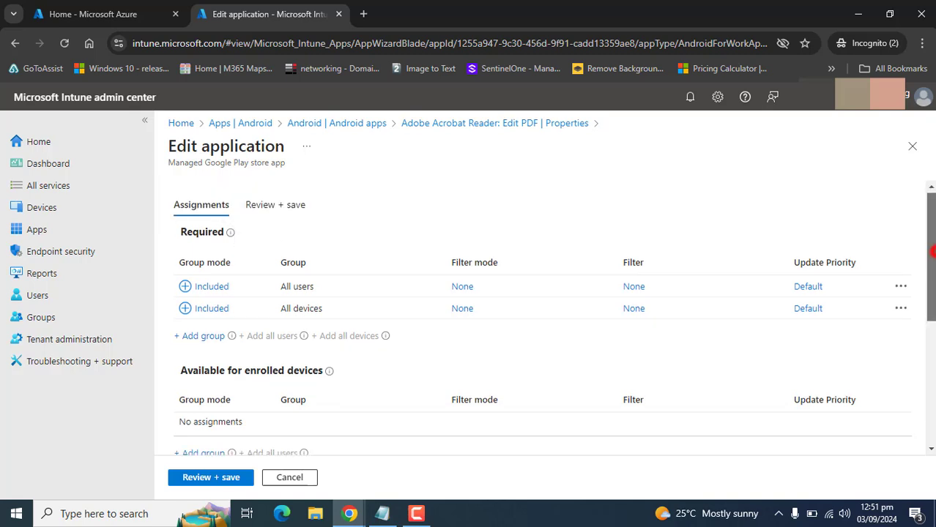
left_click_drag(928, 233, 928, 247)
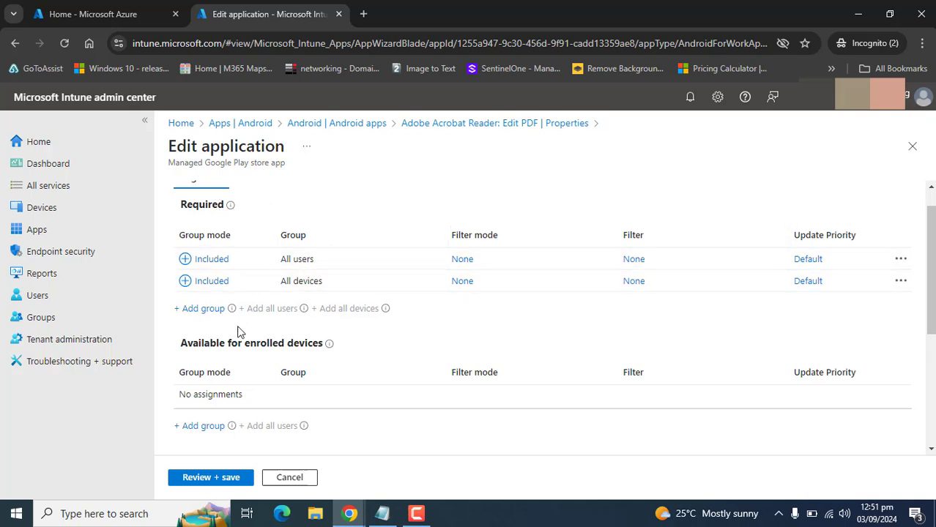
left_click_drag(181, 343, 324, 349)
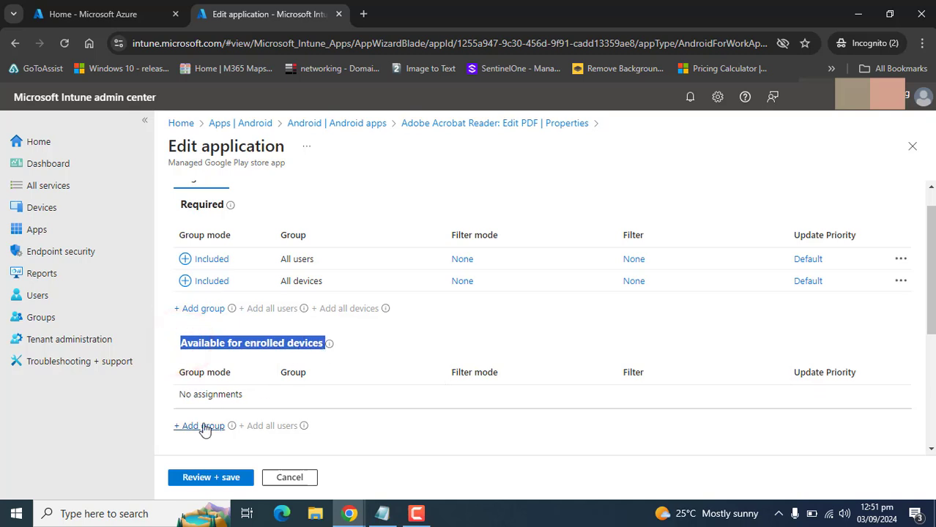
left_click(347, 340)
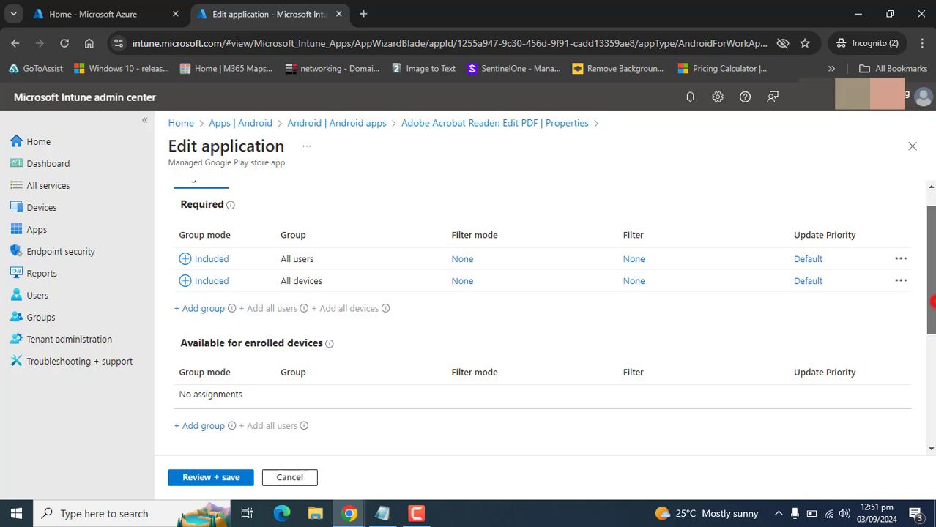
left_click_drag(930, 271, 888, 404)
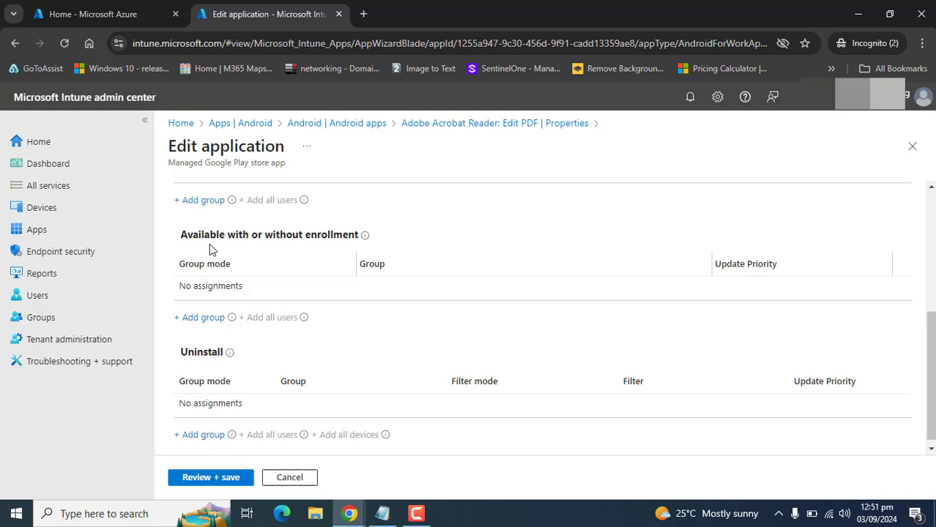
left_click_drag(181, 236, 360, 240)
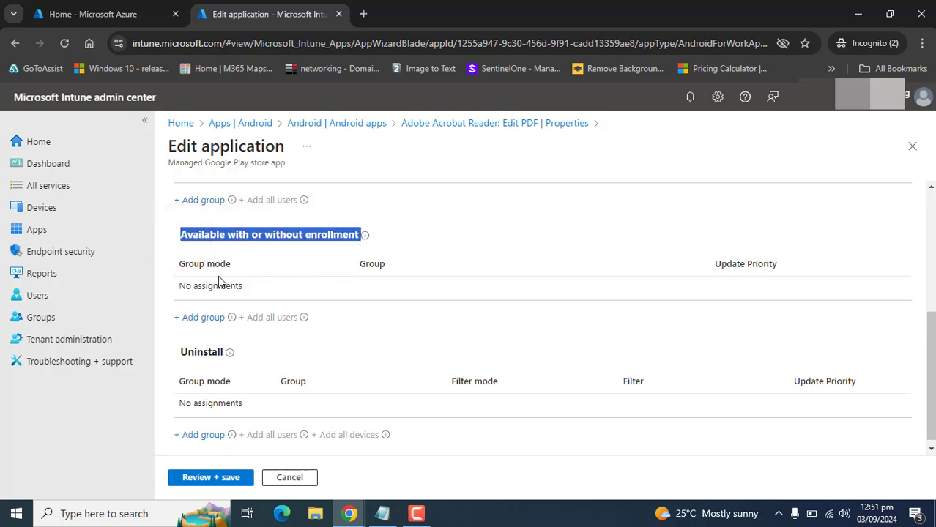
mouse_move(366, 236)
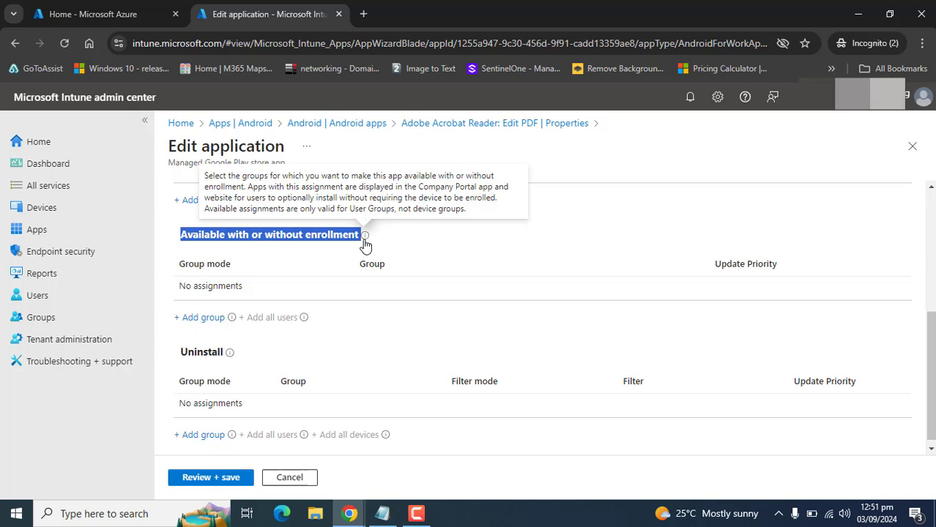
left_click(167, 252)
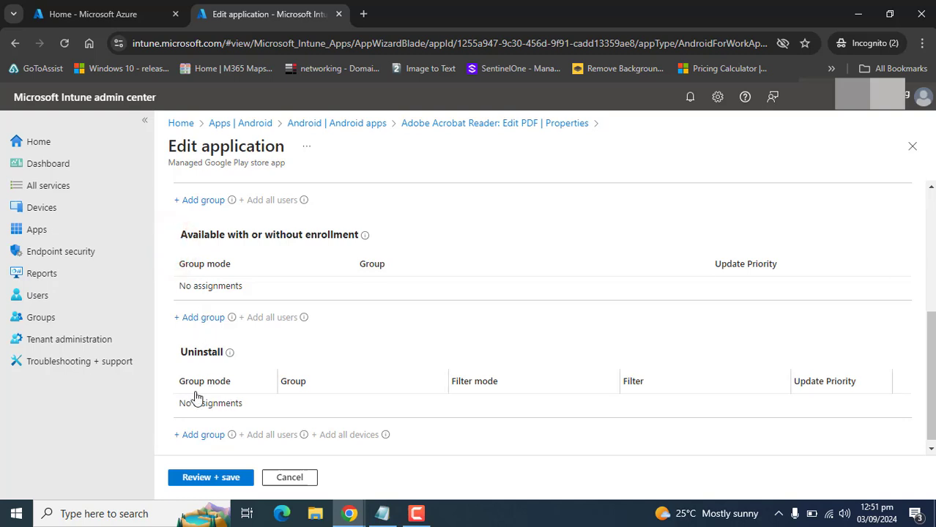
double_click(181, 352)
left_click_drag(179, 350, 159, 382)
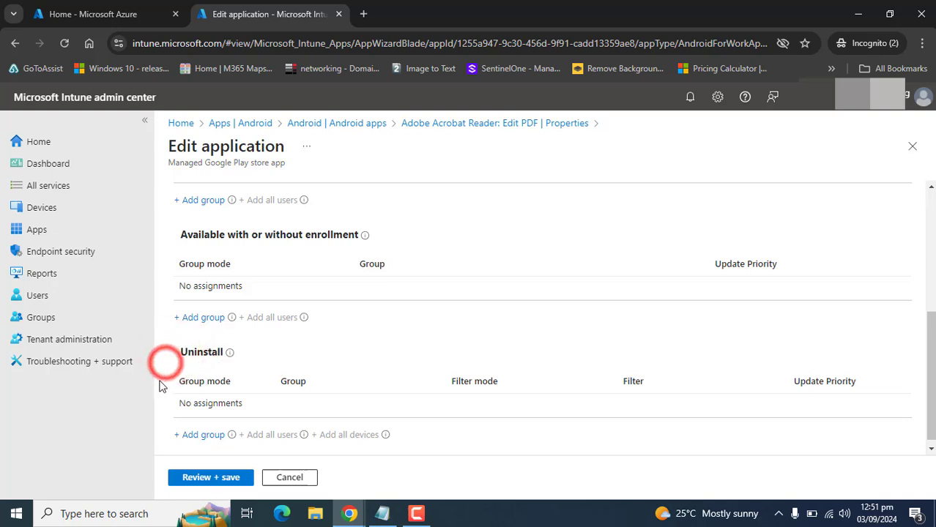
- Start adding a group under Uninstall, then close the picker so Uninstall stays unassigned
left_click(196, 436)
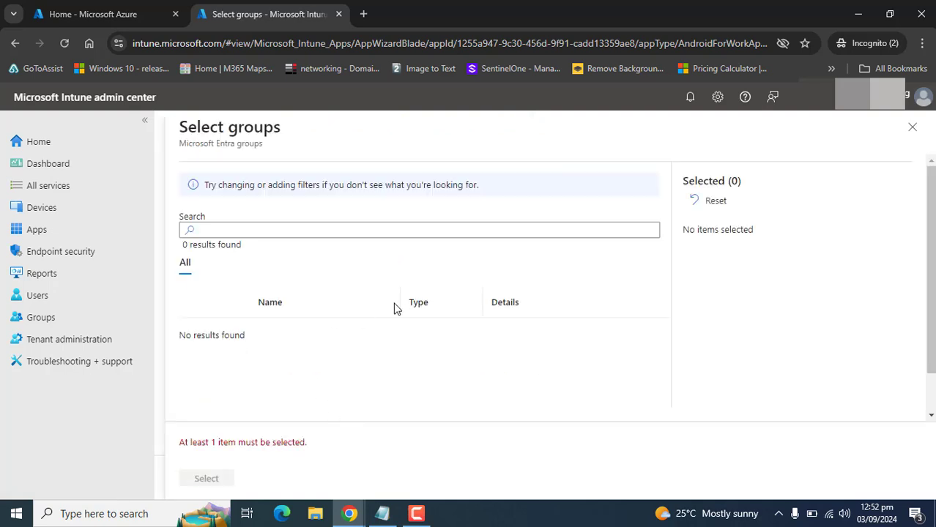
left_click(912, 128)
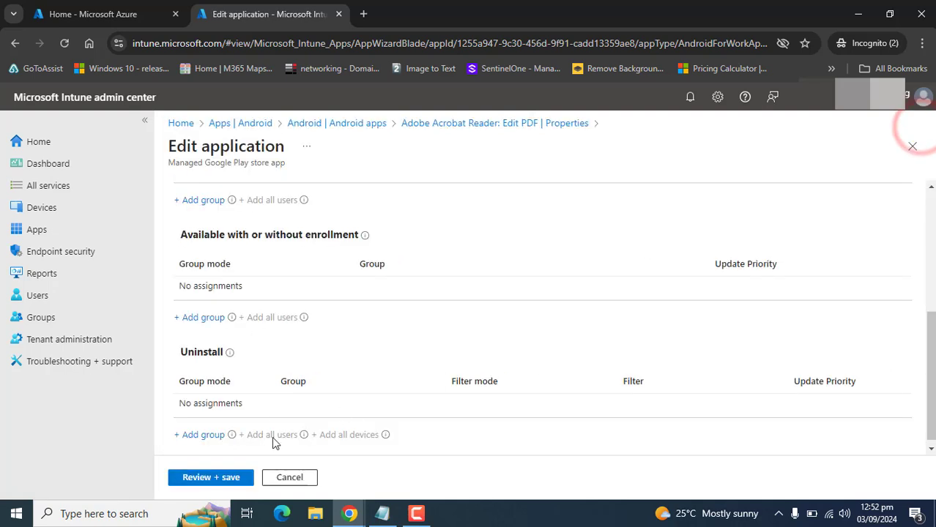
left_click(237, 396)
triple_click(249, 404)
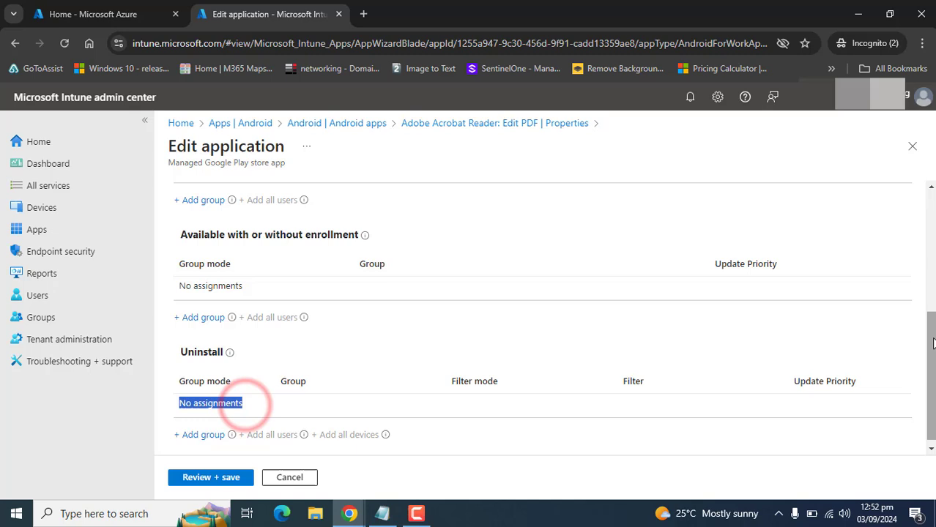
triple_click(172, 407)
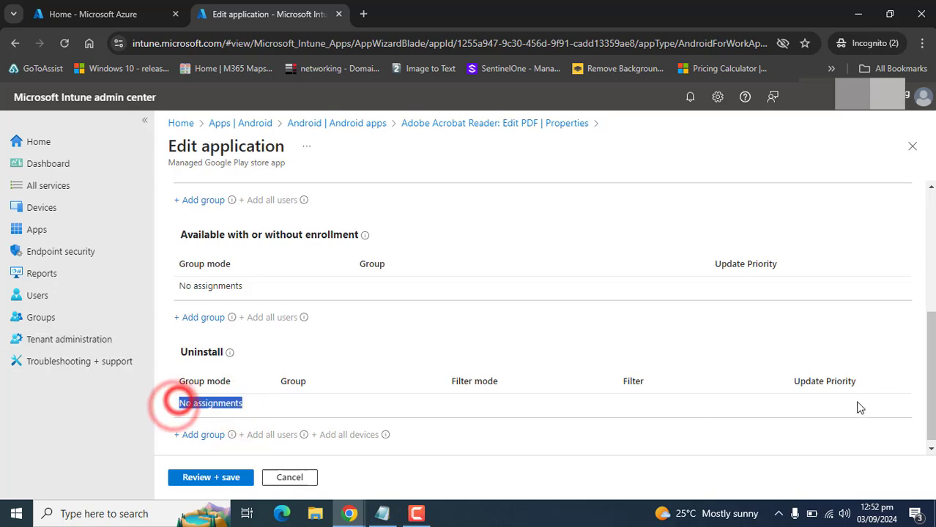
- Scroll back up to check the Required entries and the empty No assignments sections
scroll(931, 382, "up", 5)
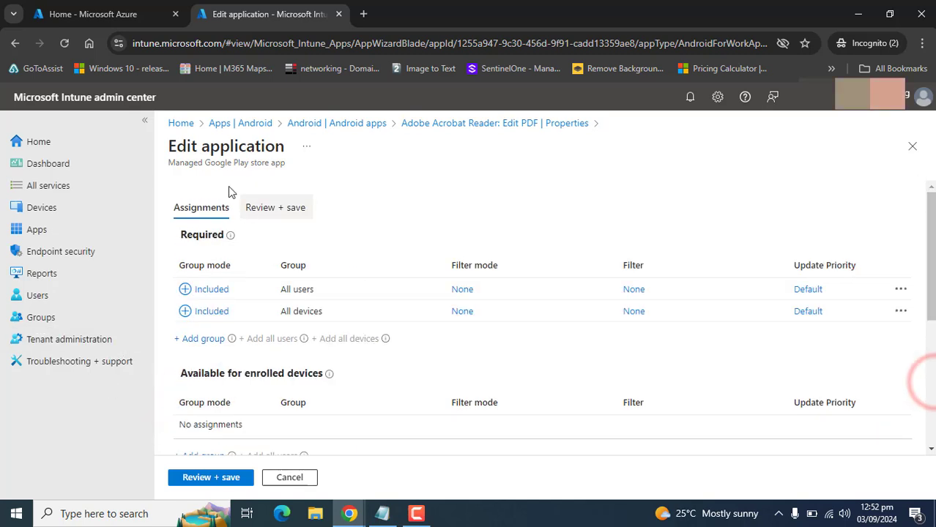
left_click(400, 126)
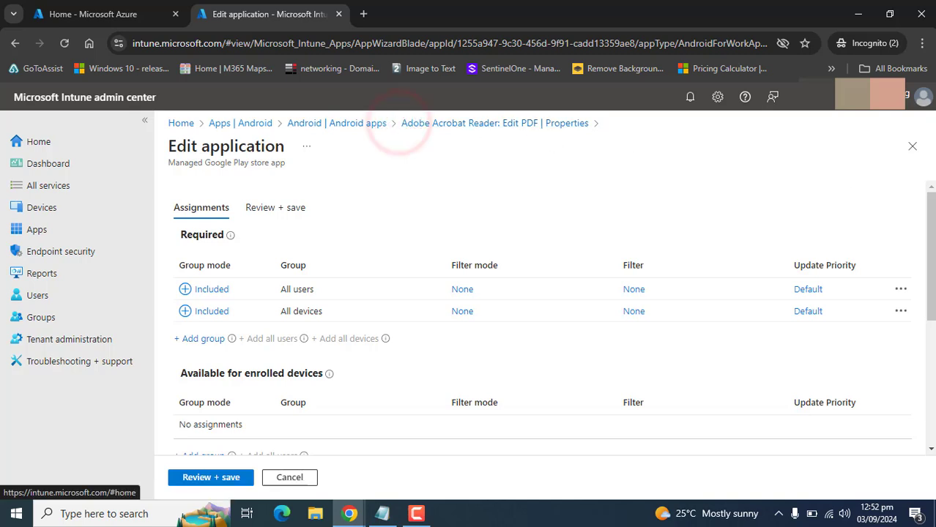
left_click_drag(929, 228, 401, 478)
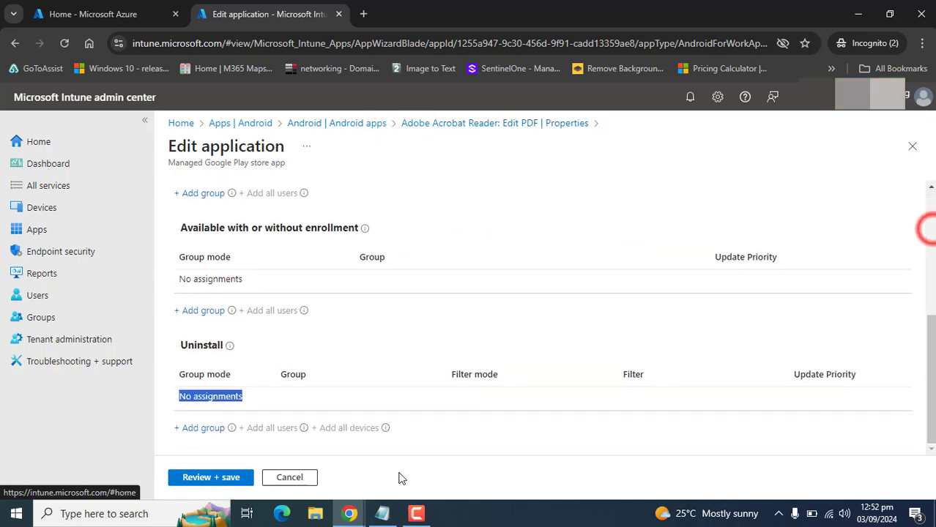
left_click(161, 346)
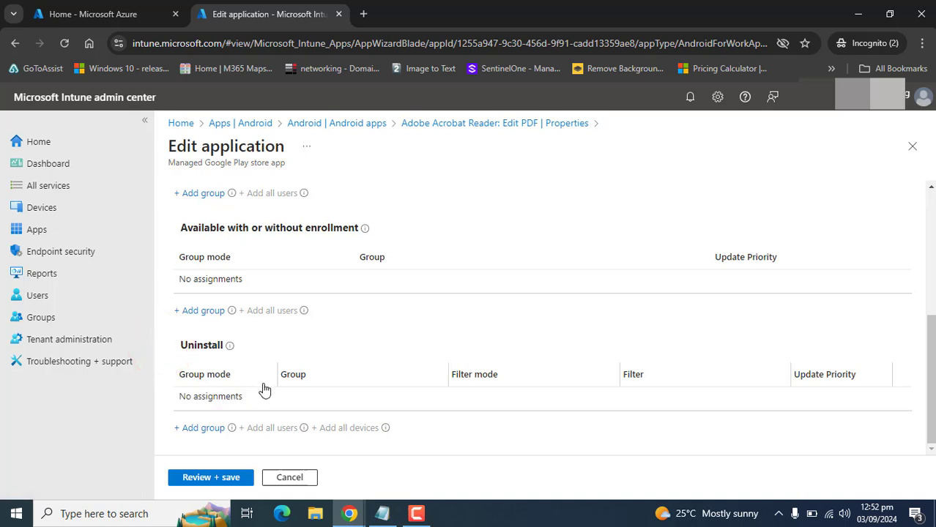
- Review and save the Acrobat Reader assignments, then open the Overview from the saved notification
left_click(199, 481)
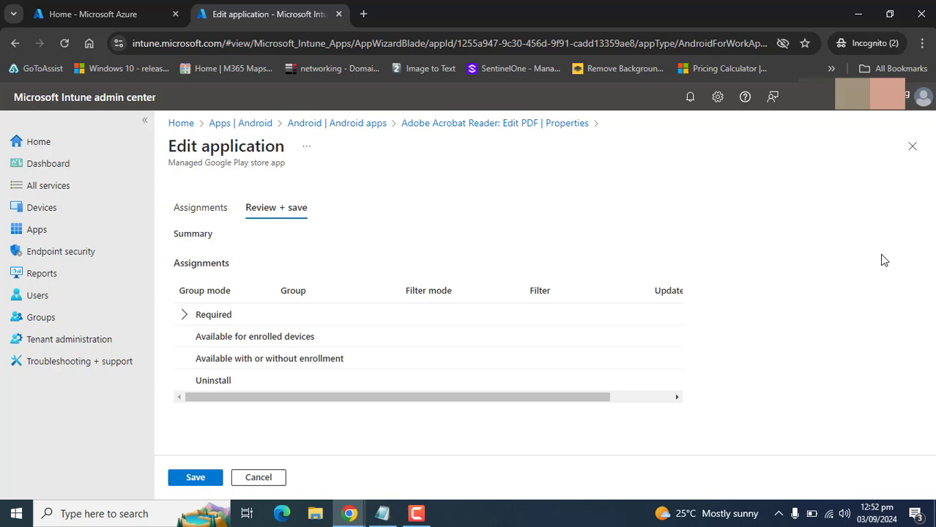
left_click(195, 479)
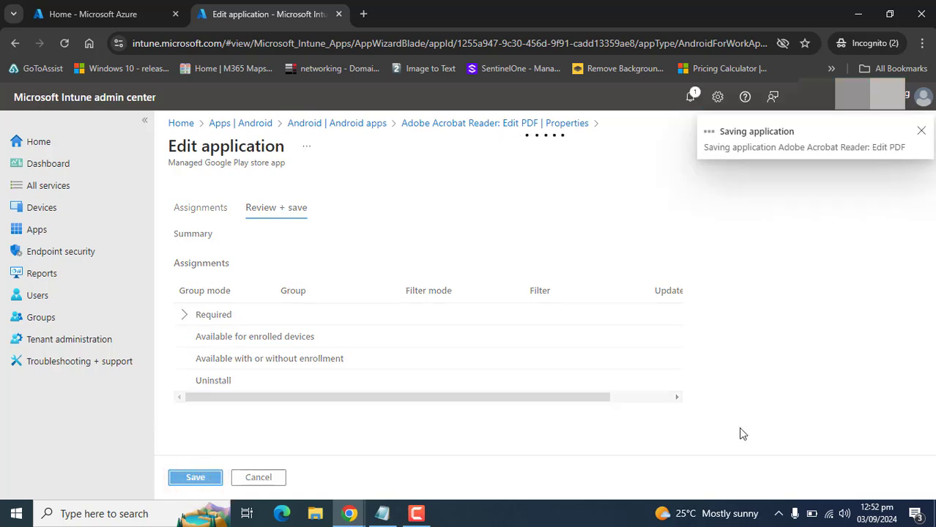
left_click(712, 133)
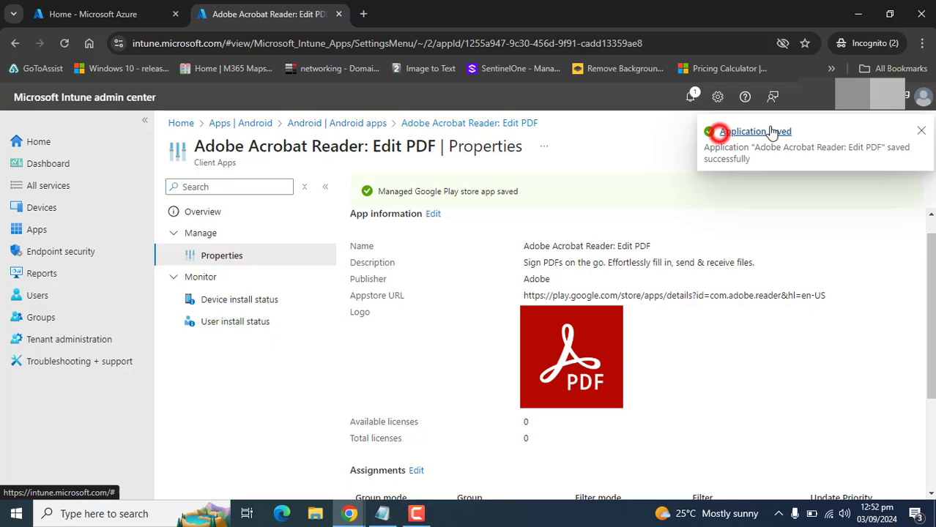
left_click(768, 125)
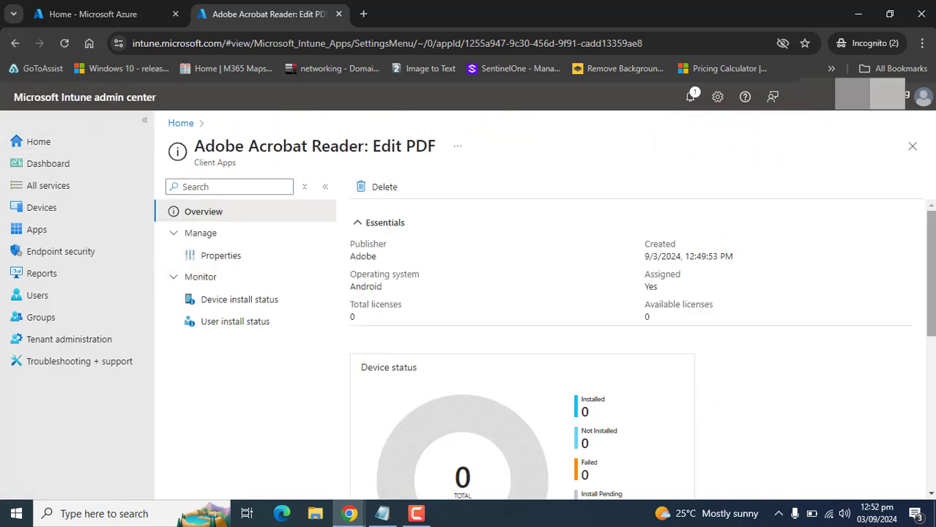
- Check the empty Device and User install status reports, then return to Acrobat Reader's Properties
left_click_drag(931, 282, 930, 311)
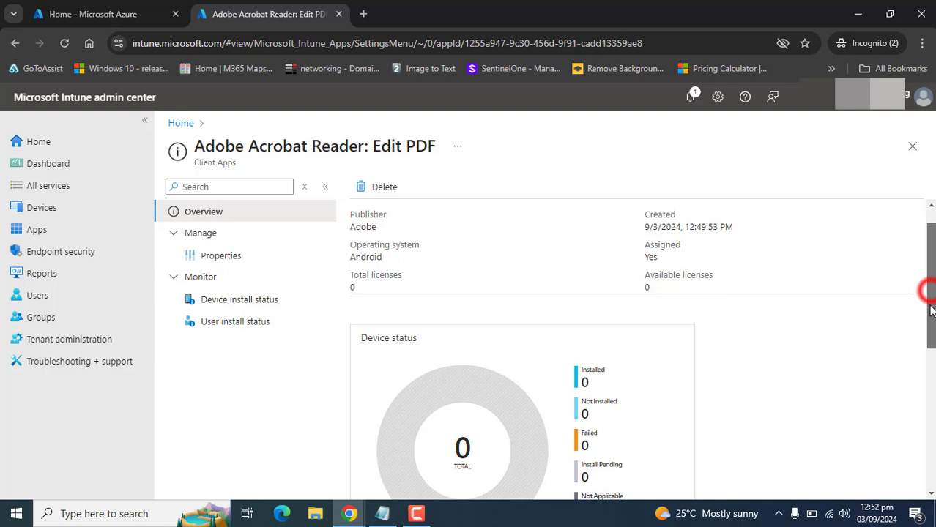
left_click(224, 301)
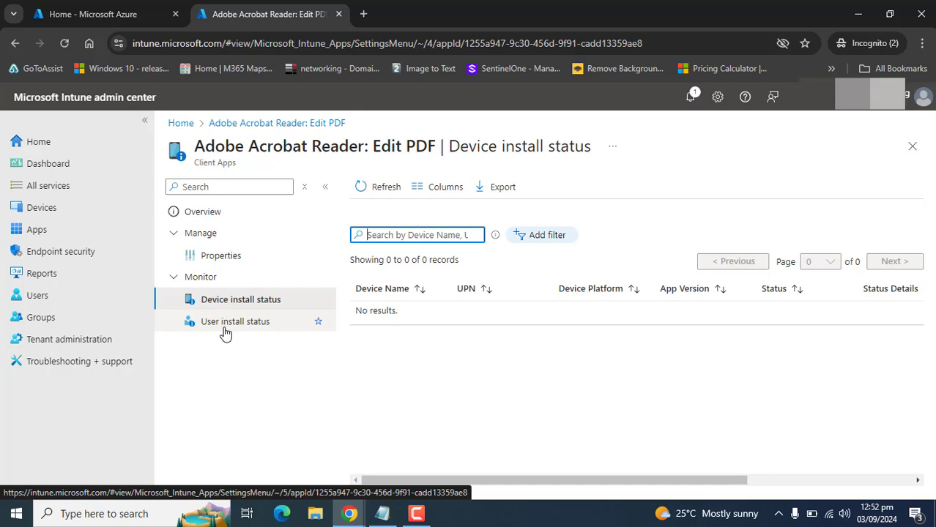
left_click(225, 323)
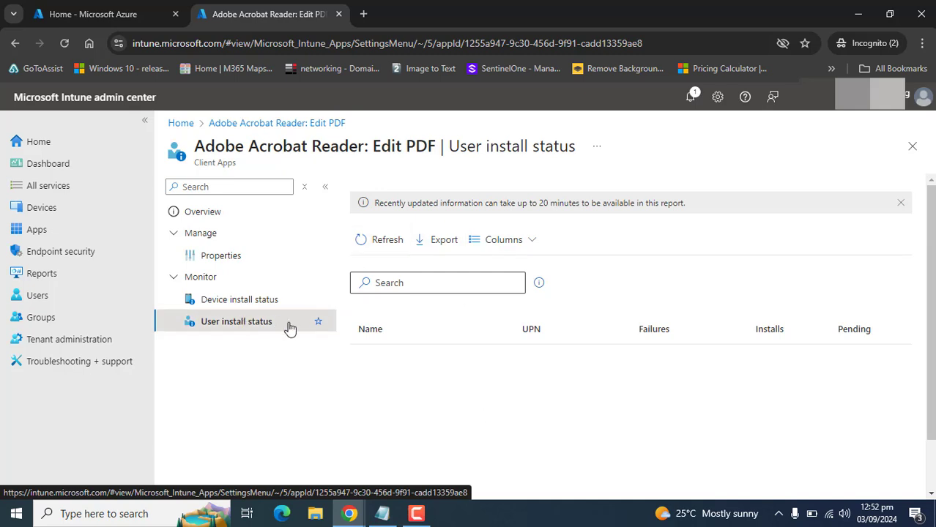
left_click(234, 301)
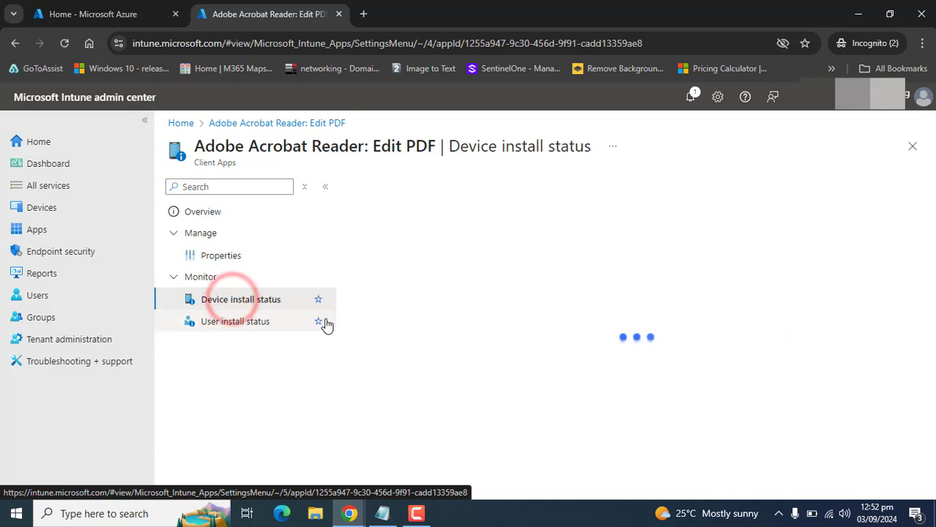
left_click(223, 258)
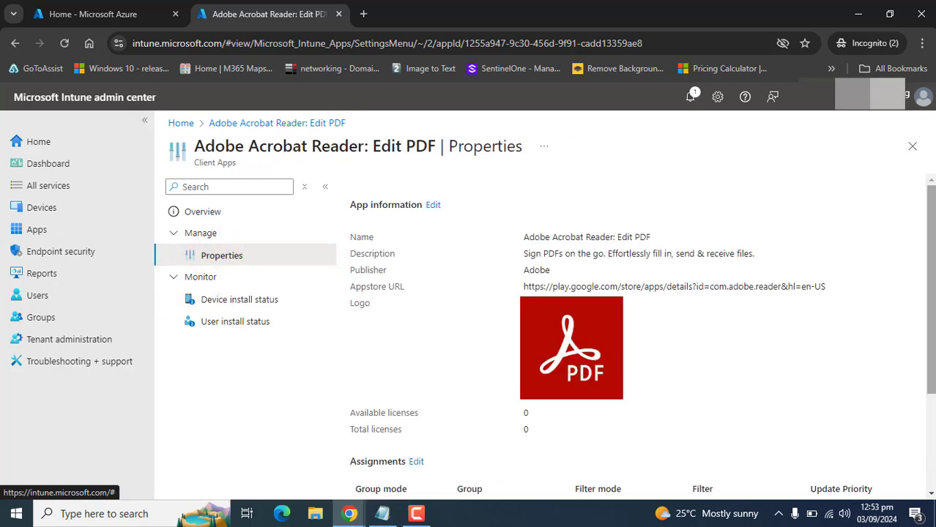
scroll(927, 329, "down", 2)
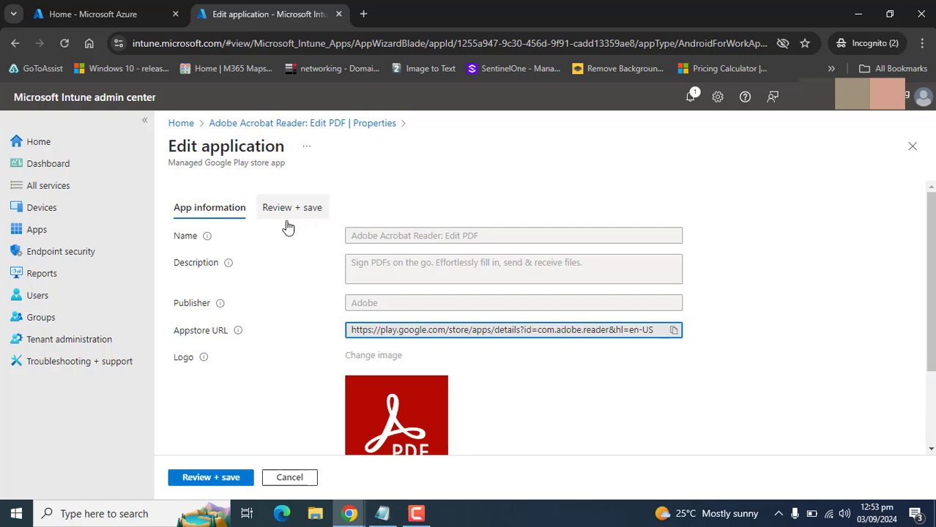
scroll(928, 241, "down", 2)
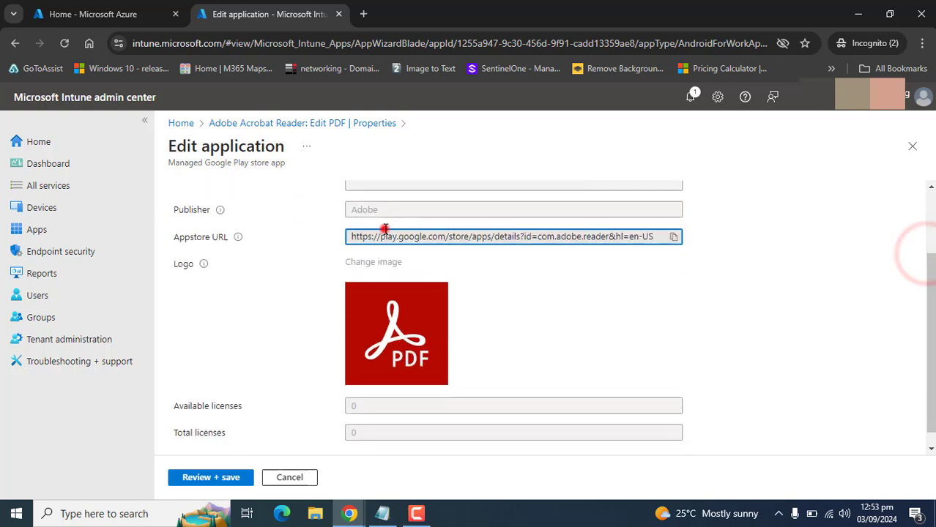
left_click(571, 239)
scroll(571, 241, "up", 2)
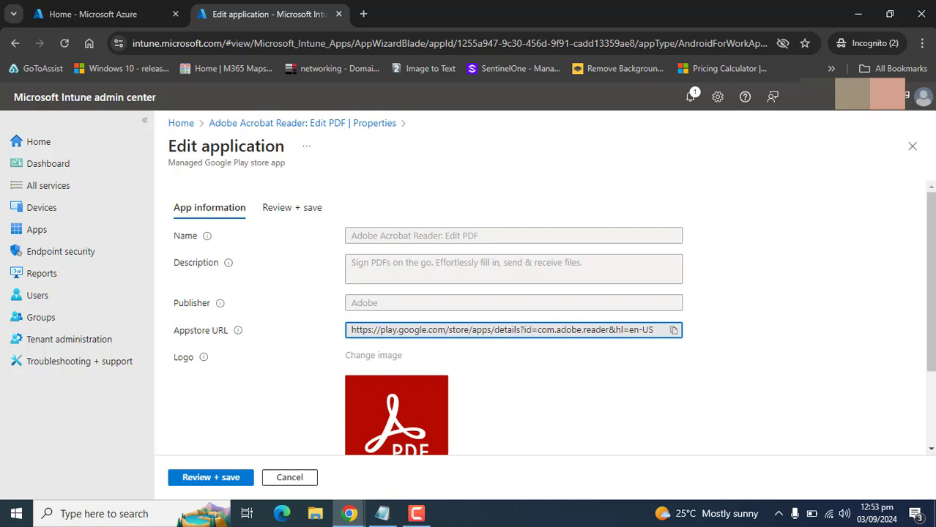
left_click(406, 396)
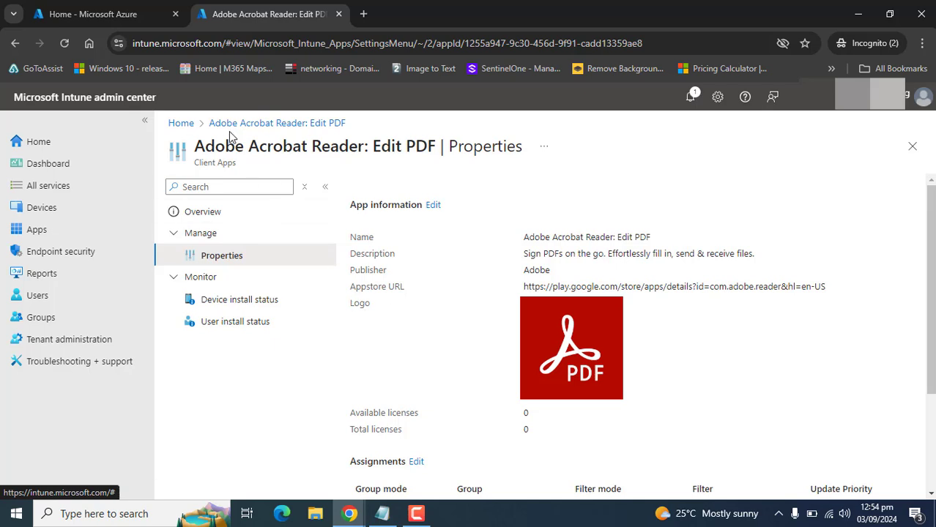
- Open Apps > Android and confirm Adobe Acrobat Reader: Edit PDF shows Assigned Yes
left_click(48, 233)
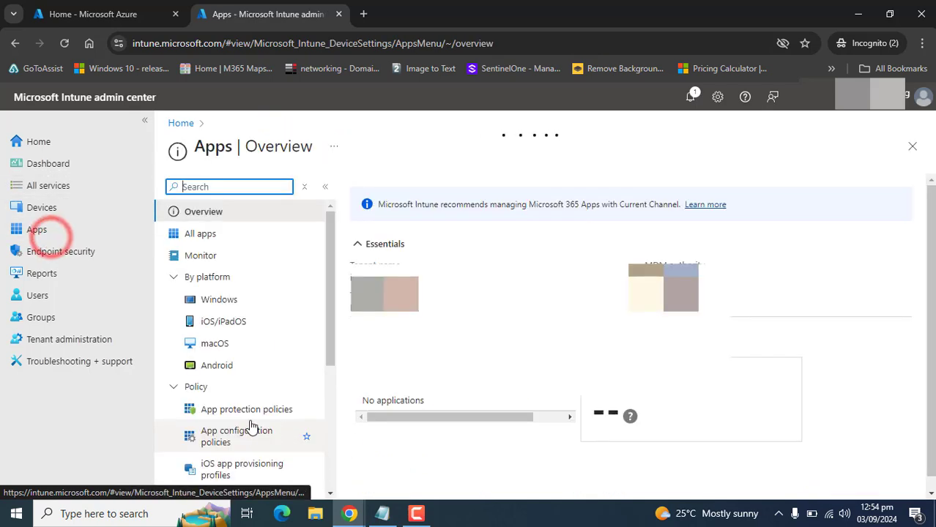
left_click(218, 364)
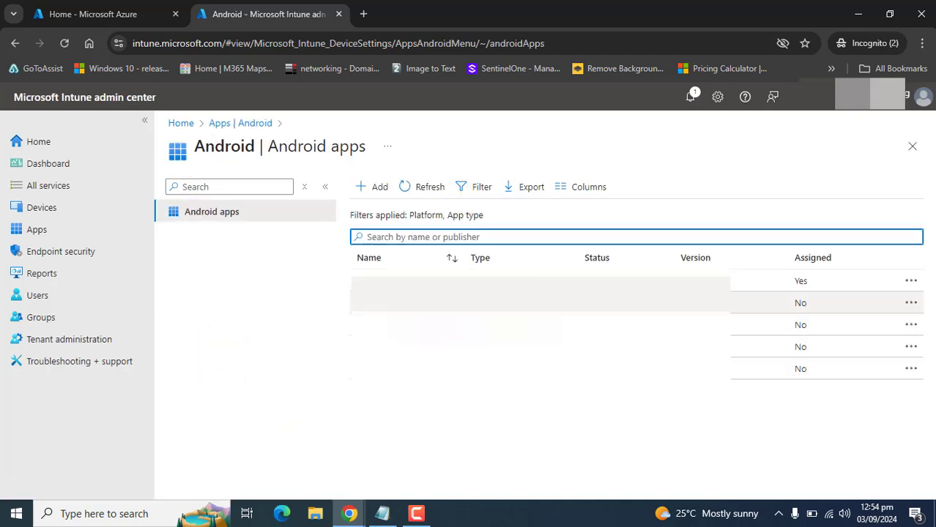
triple_click(351, 278)
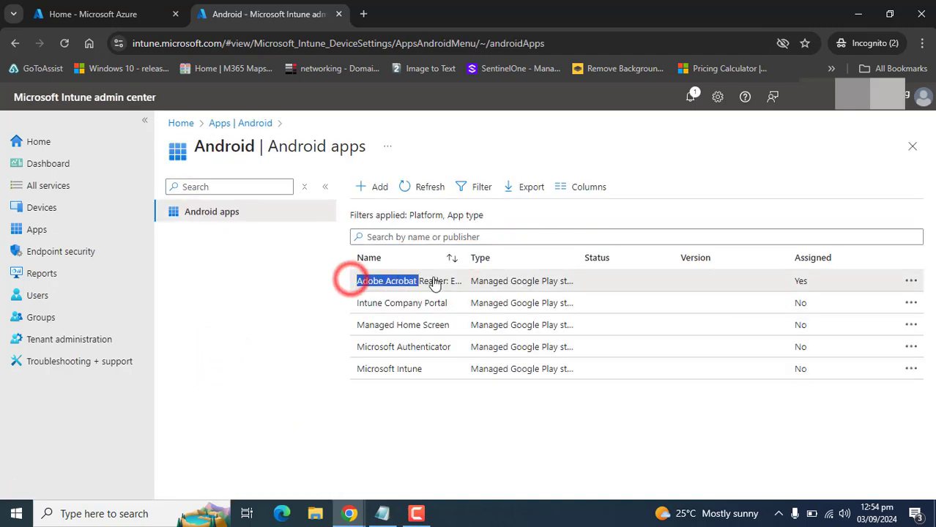
left_click(574, 434)
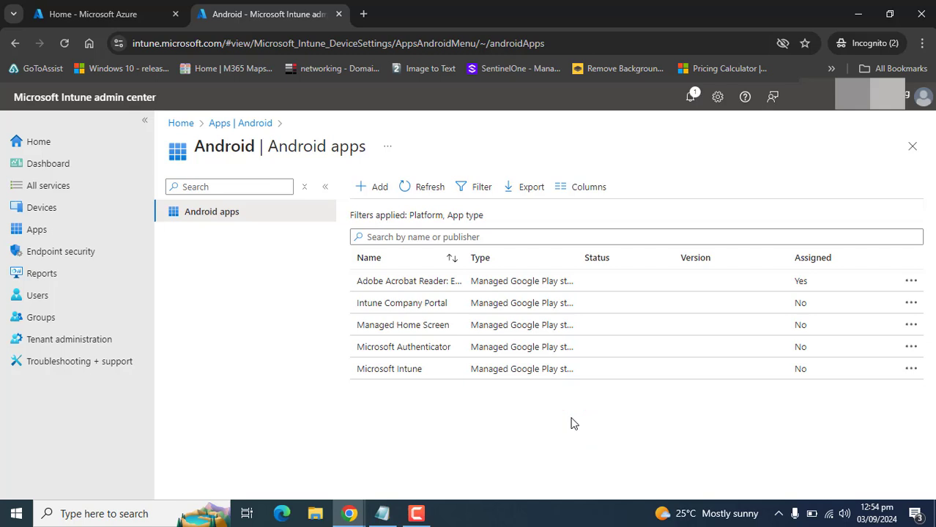